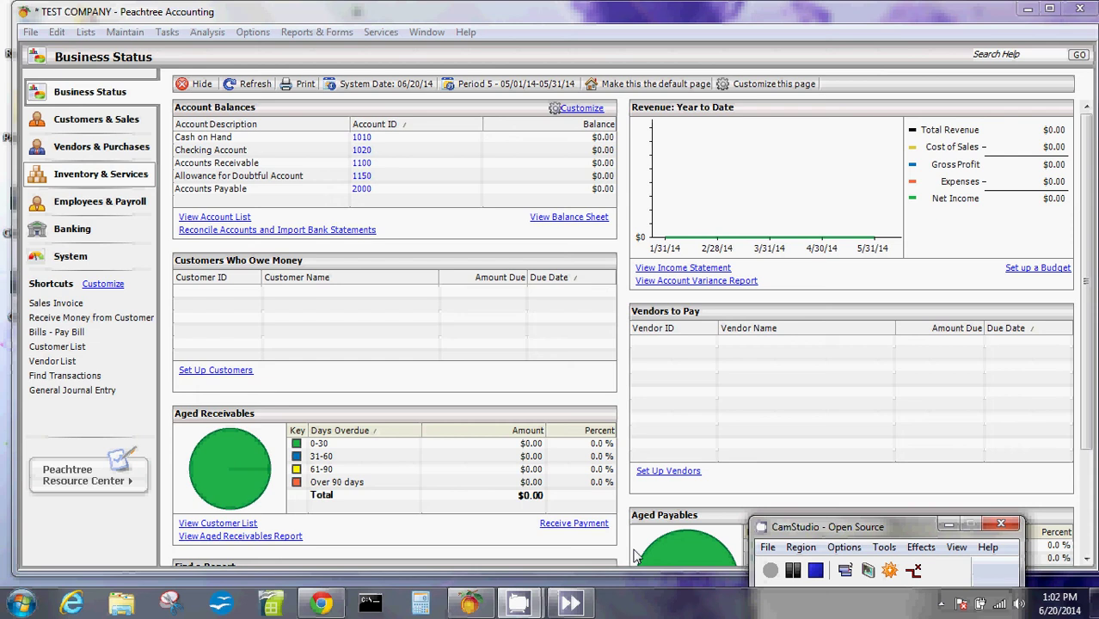
Bring the Peachtree window with TEST COMPANY's Business Status page to the front.
click(145, 14)
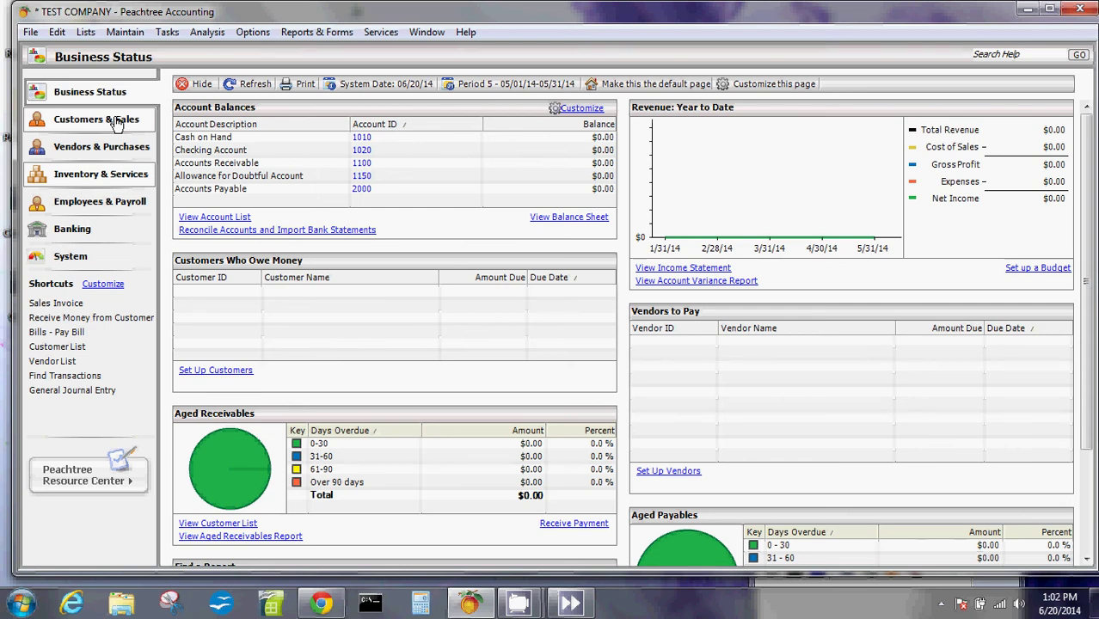
Go through the Setup Guide's Customers section, answering Yes, and start adding a new customer.
click(31, 32)
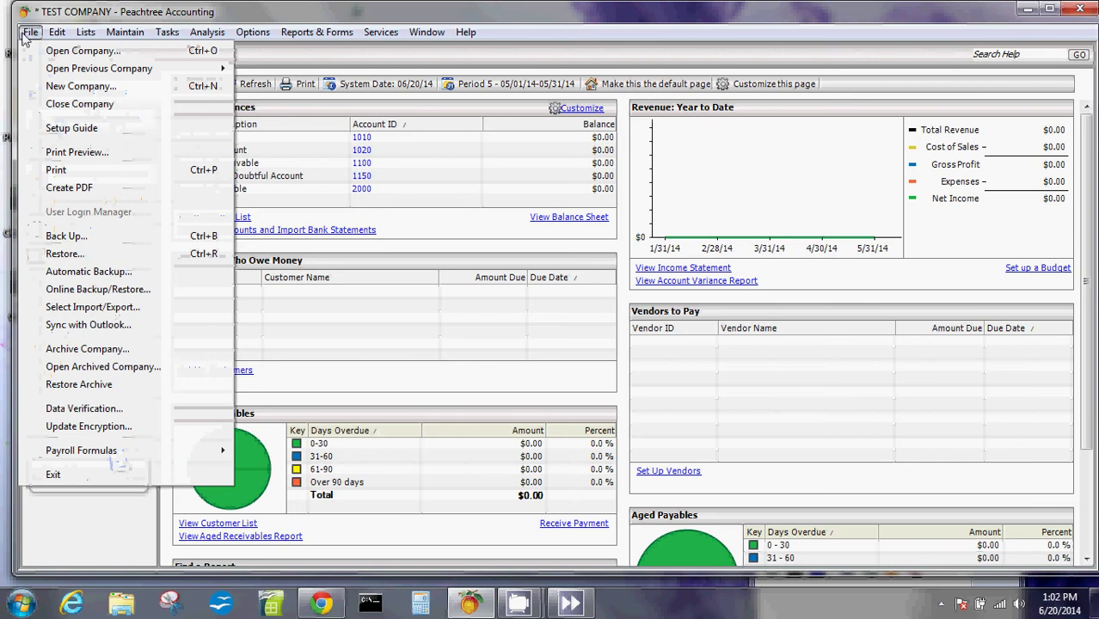
click(71, 128)
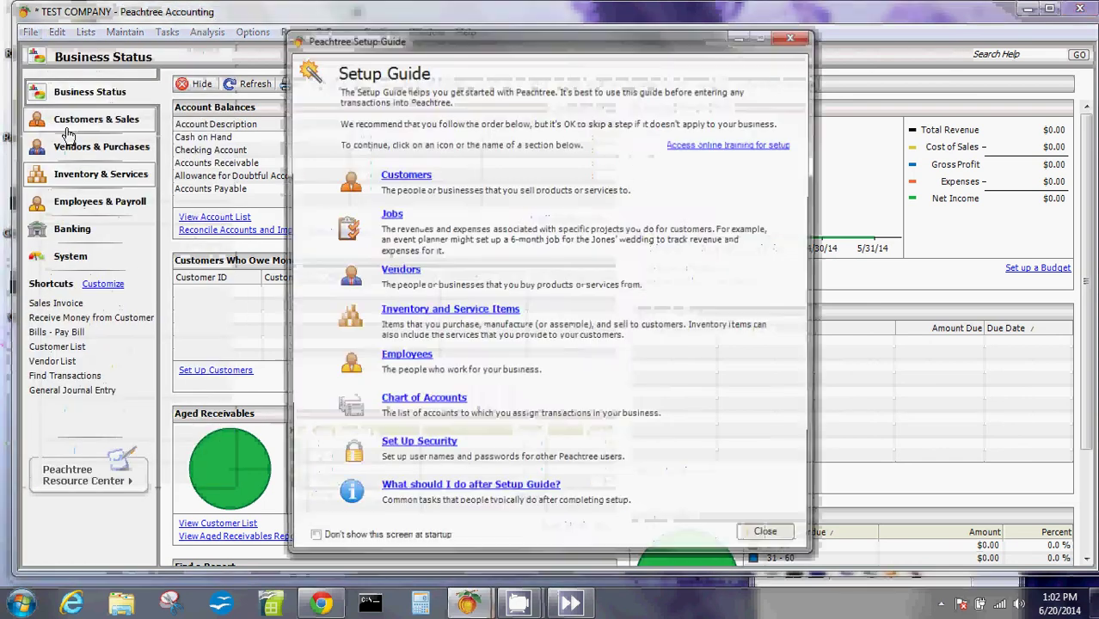
click(415, 180)
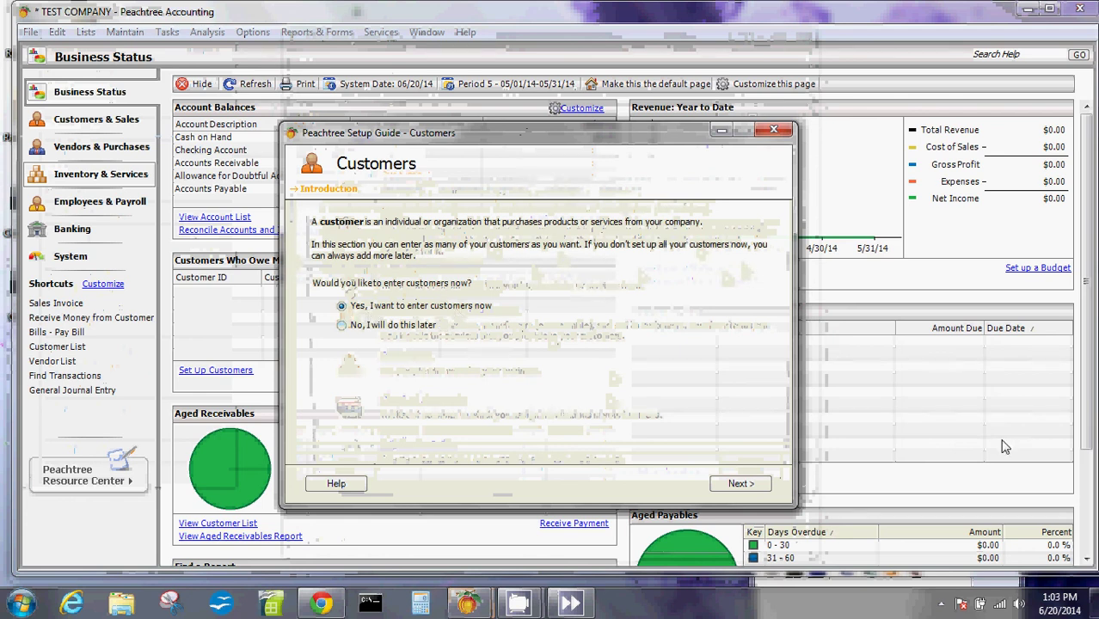
click(743, 486)
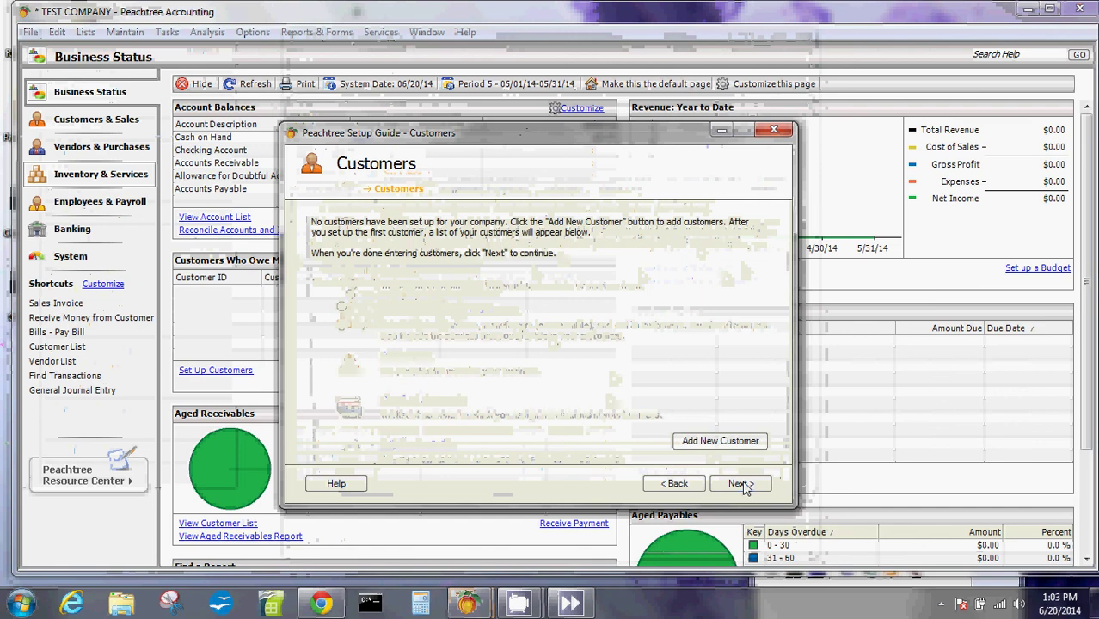
drag(604, 146, 578, 145)
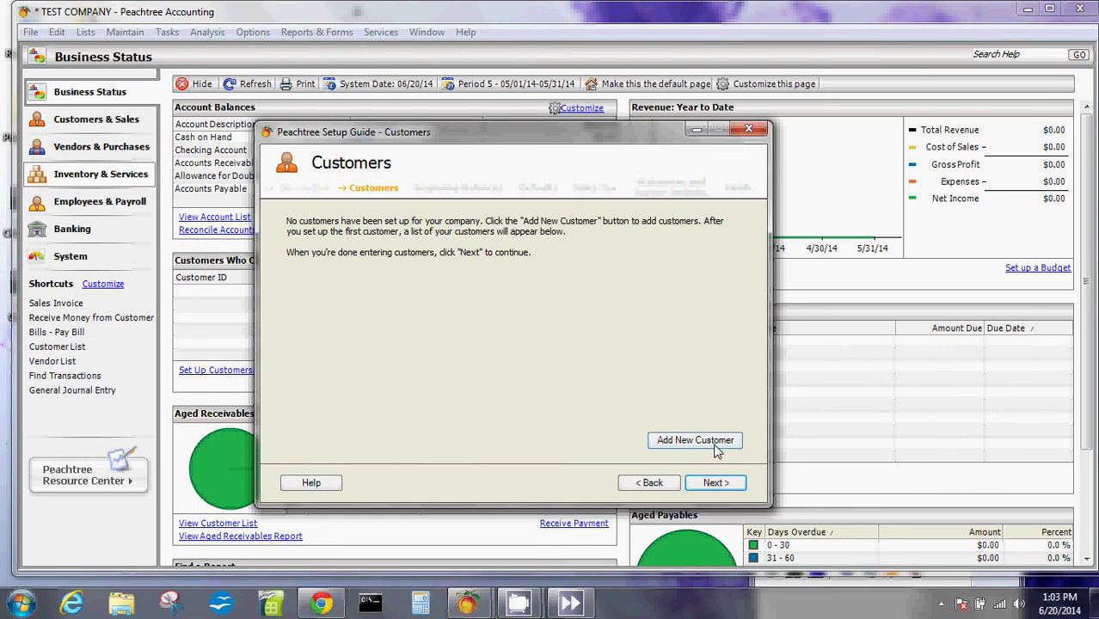
click(705, 441)
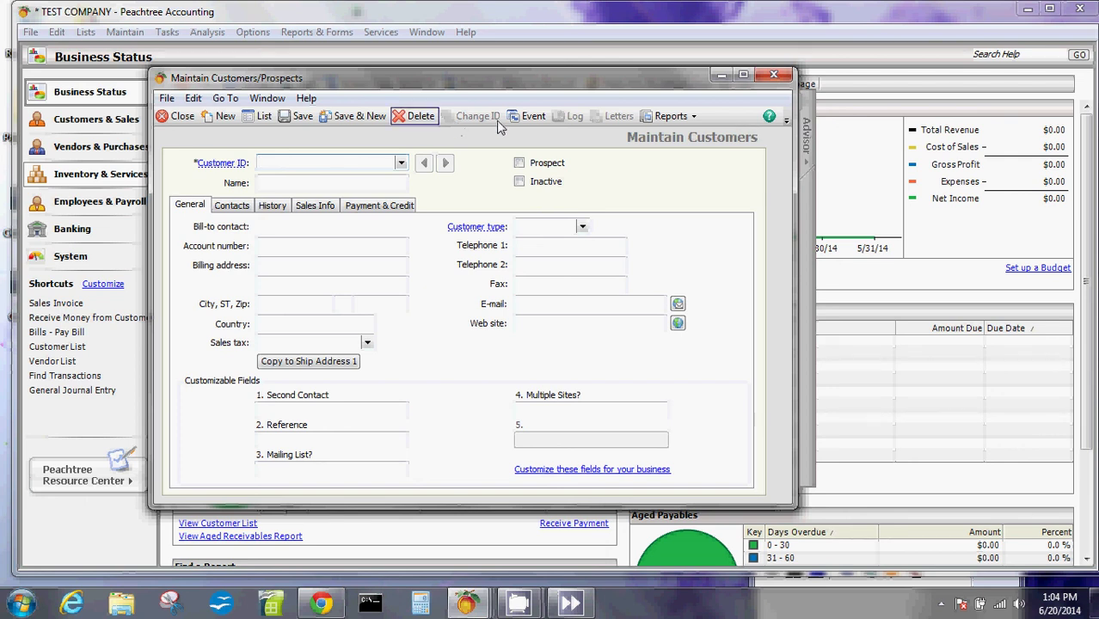
click(535, 118)
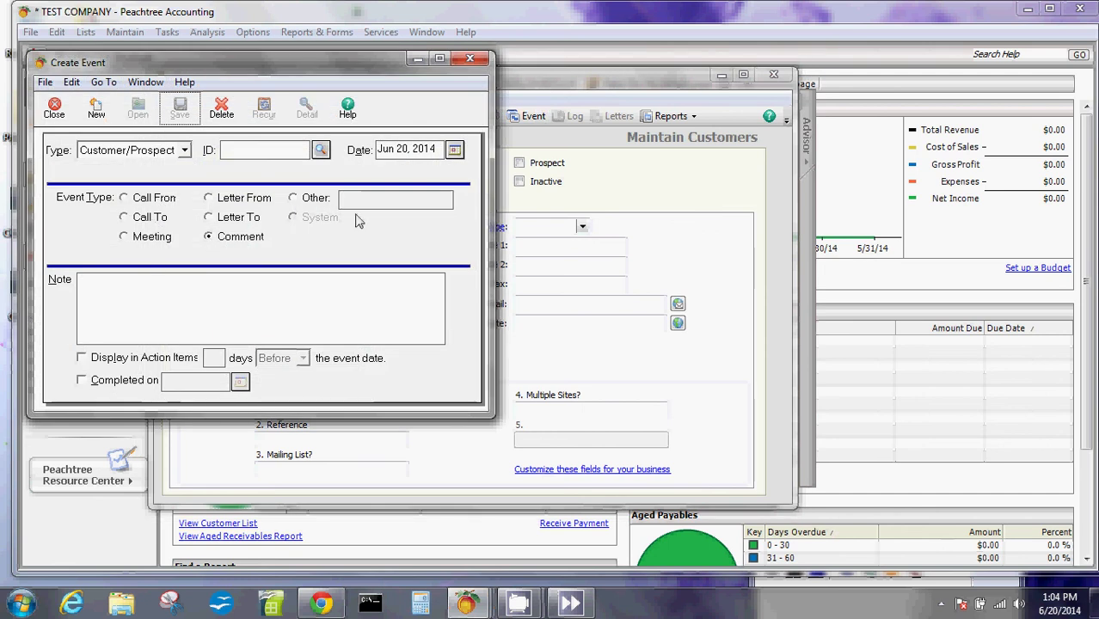
click(479, 62)
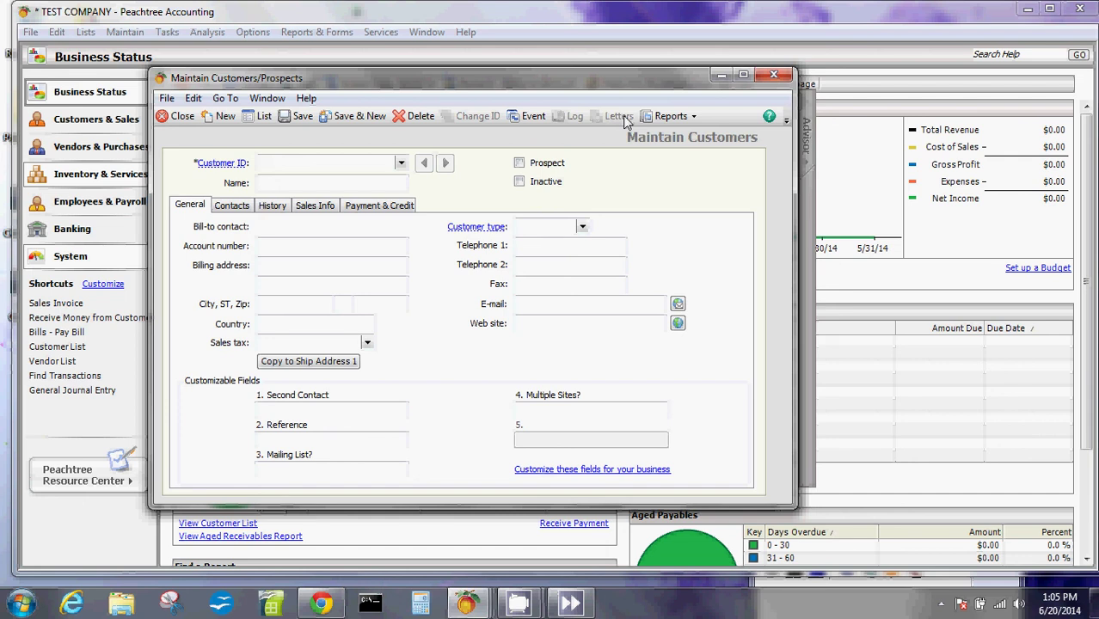
Glance at the customer Reports list, then place the cursor in the Customer ID field.
click(690, 117)
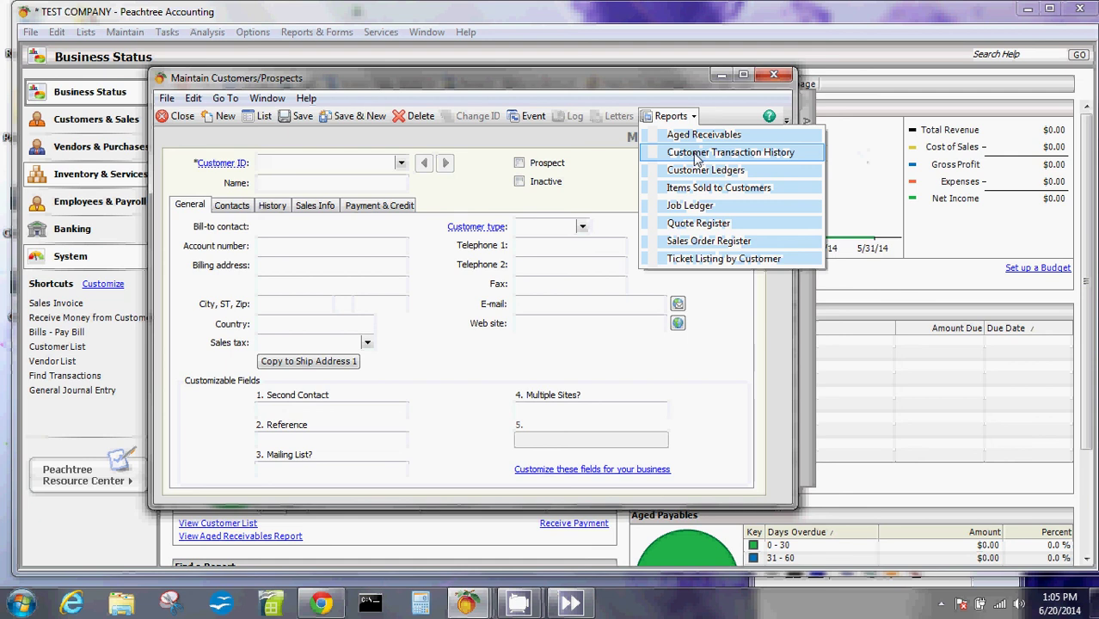
click(674, 115)
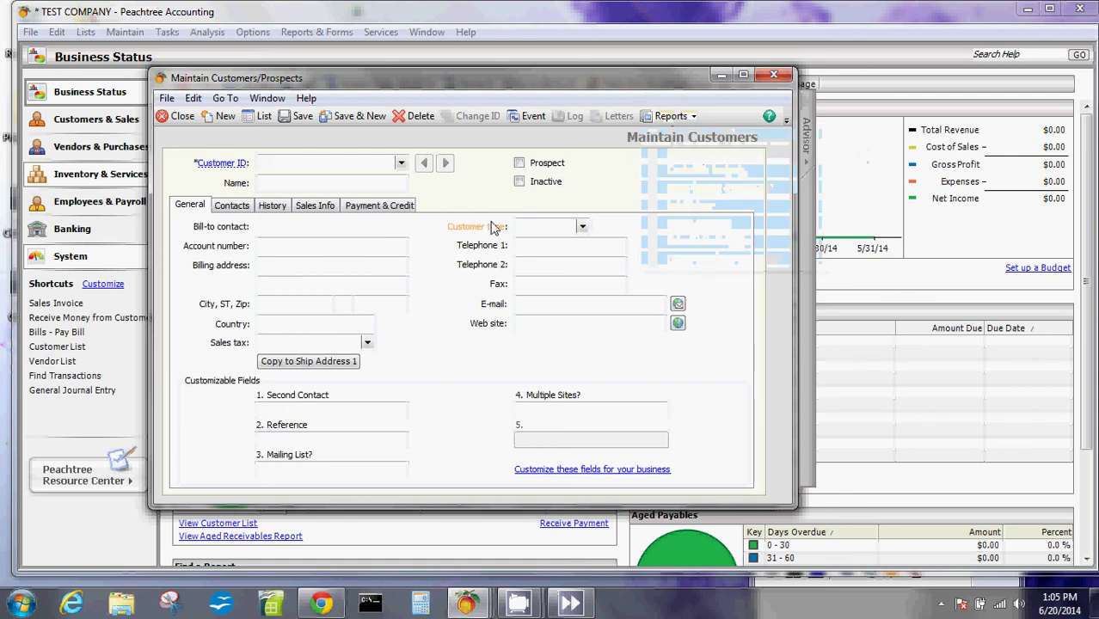
click(277, 162)
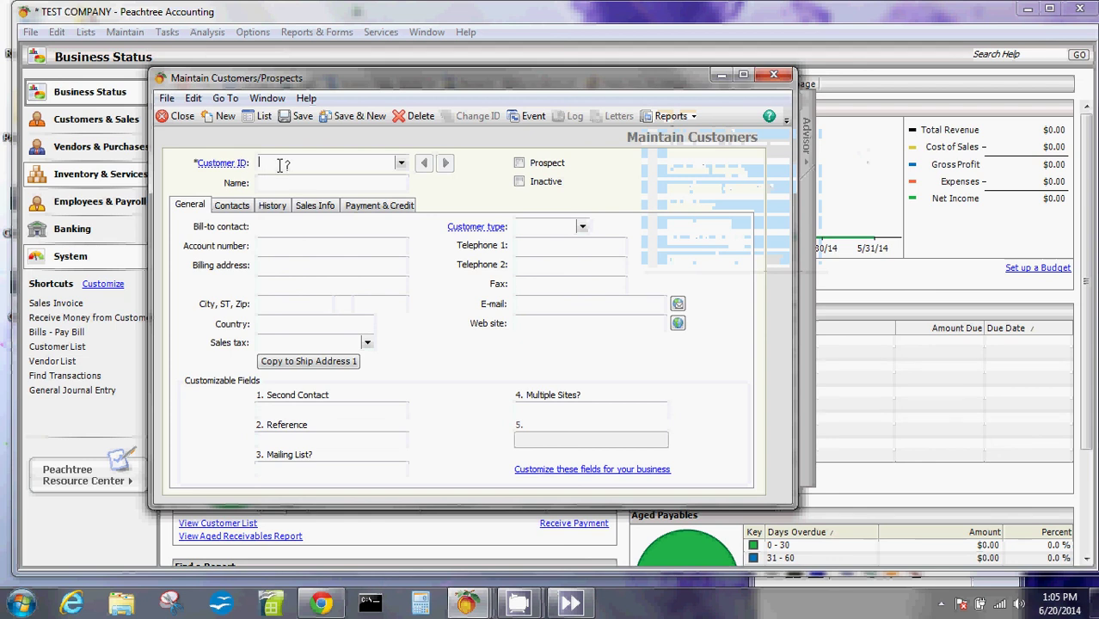
Check the empty customer ID lookup and type a draft ID of MID0001.
click(401, 164)
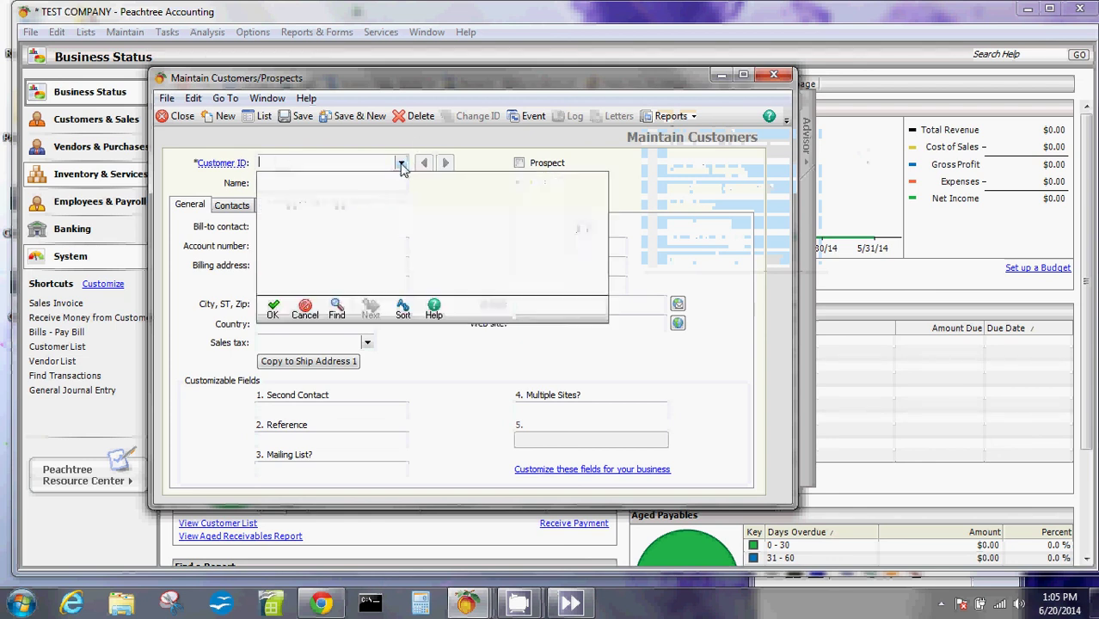
click(400, 165)
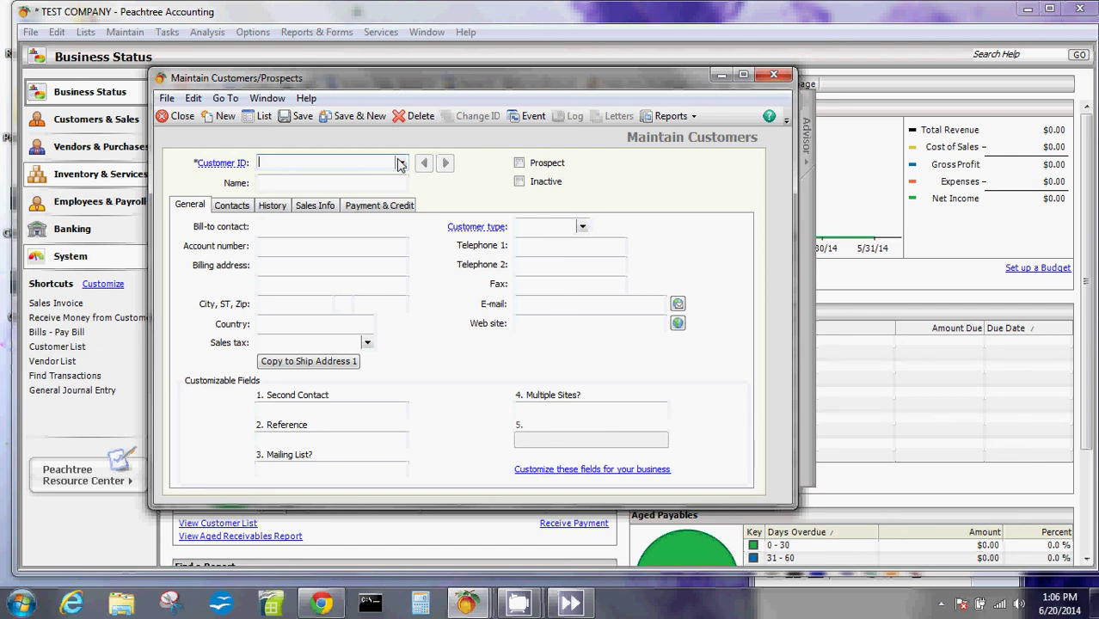
text(mid)
key(BackSpace)
key(BackSpace)
key(BackSpace)
text(mid)
key(BackSpace)
key(BackSpace)
key(BackSpace)
text(MID)
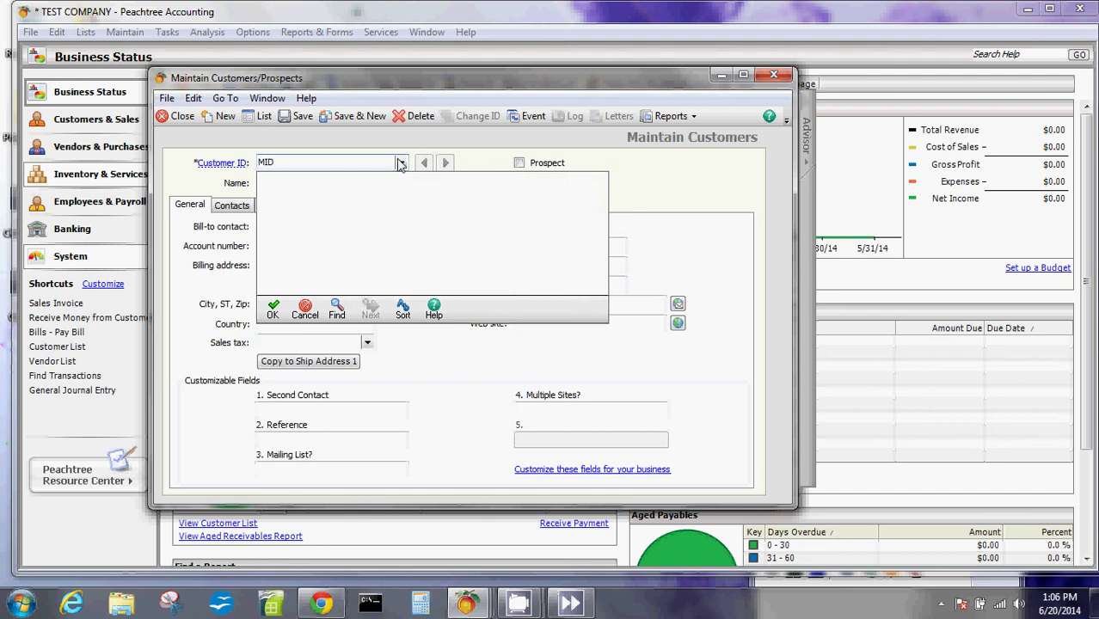
text(0001)
Replace the draft ID with customer ID CA0001.
key(shift+Home)
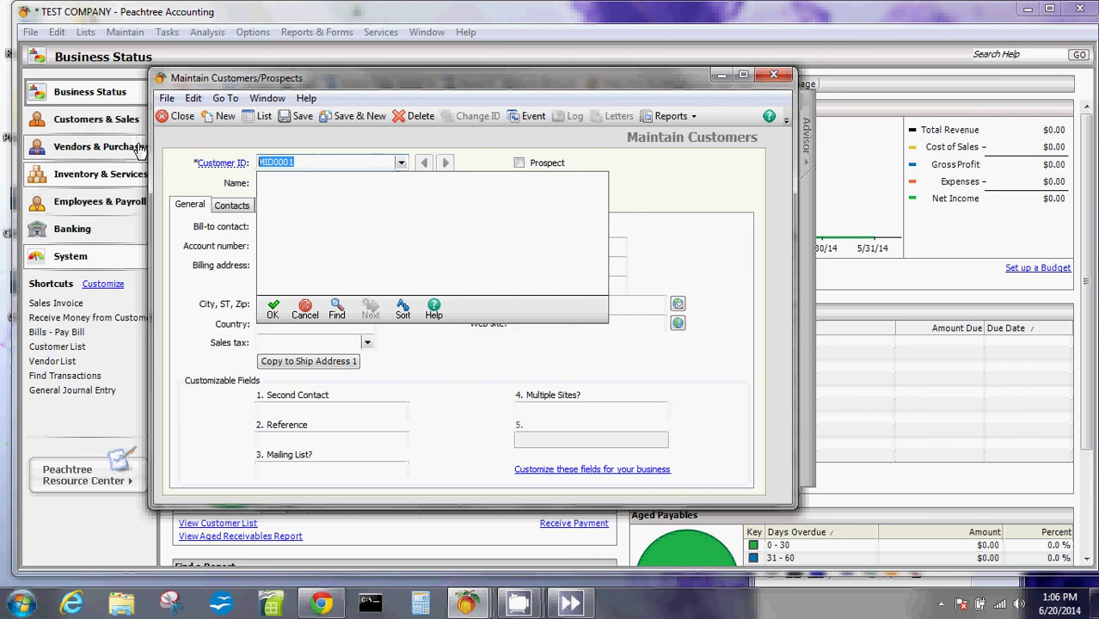
text(CA0001)
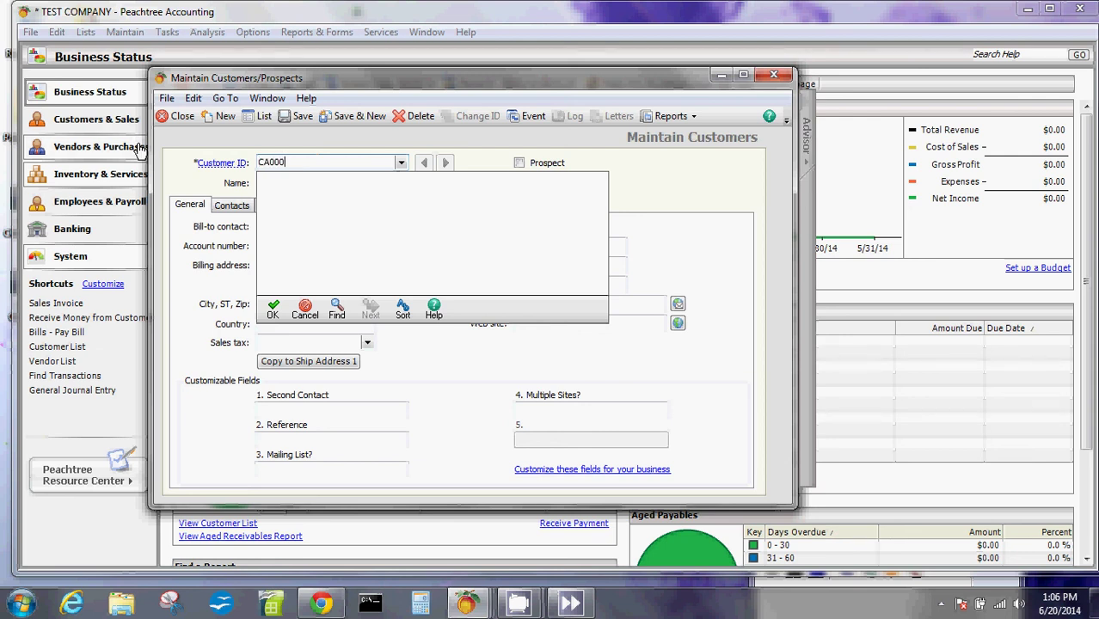
double_click(355, 160)
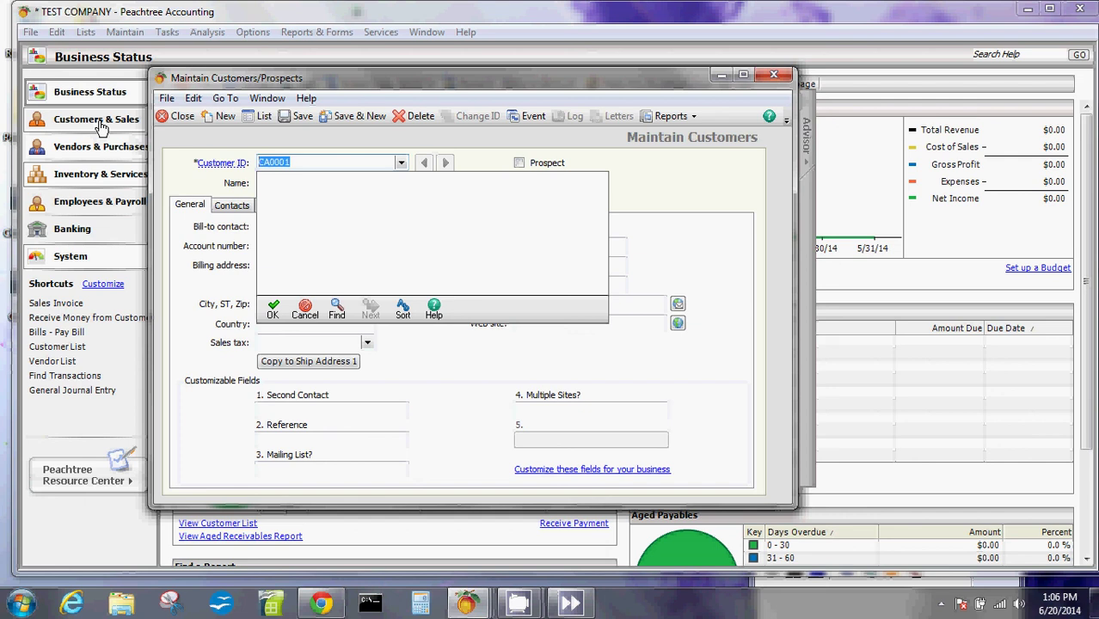
click(304, 309)
click(276, 182)
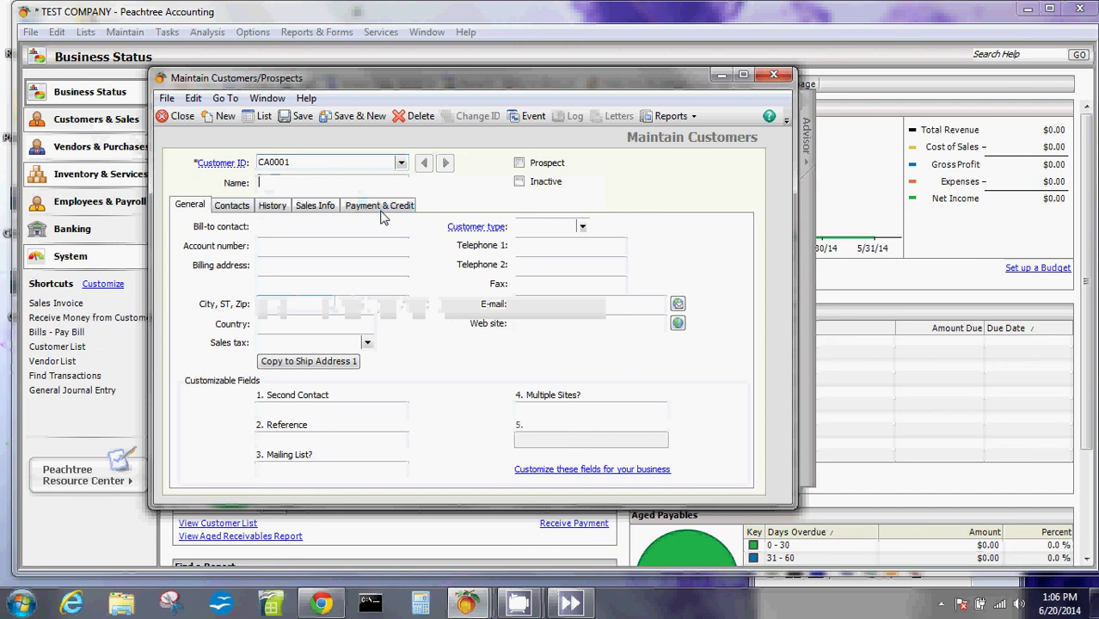
text(ISO NETWORKS, LLC)
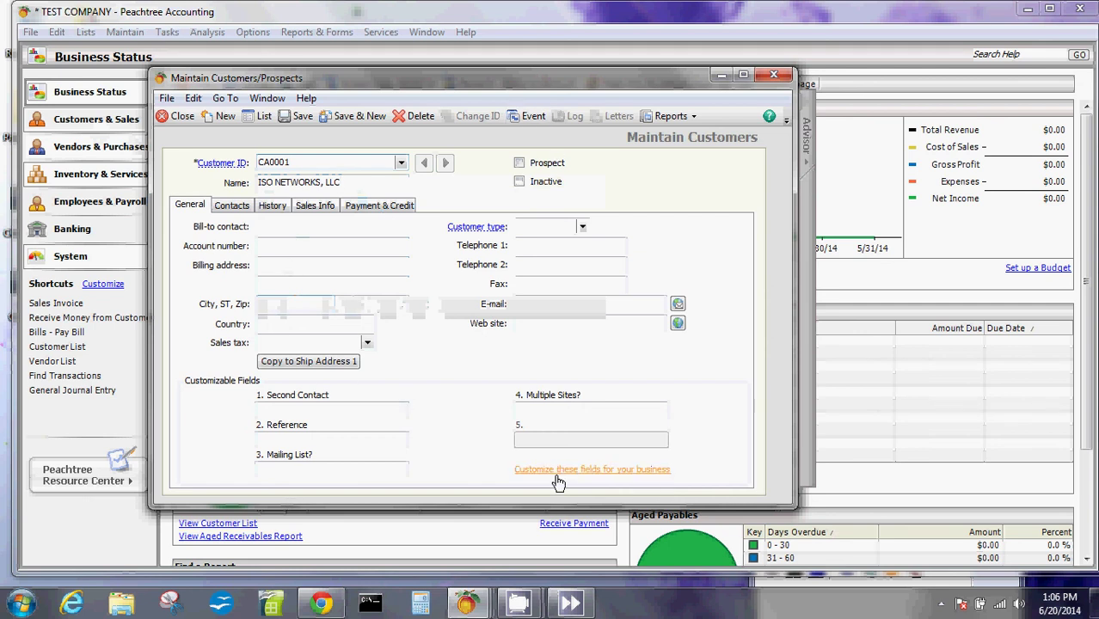
click(607, 473)
click(317, 244)
drag(396, 120, 509, 216)
key(shift+Home)
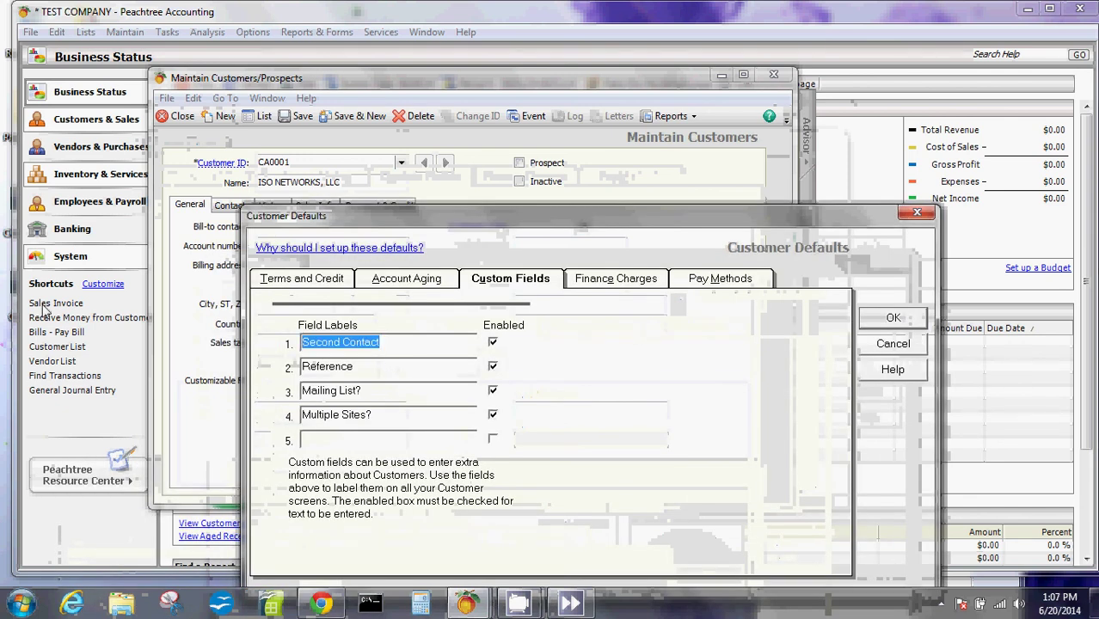
key(Delete)
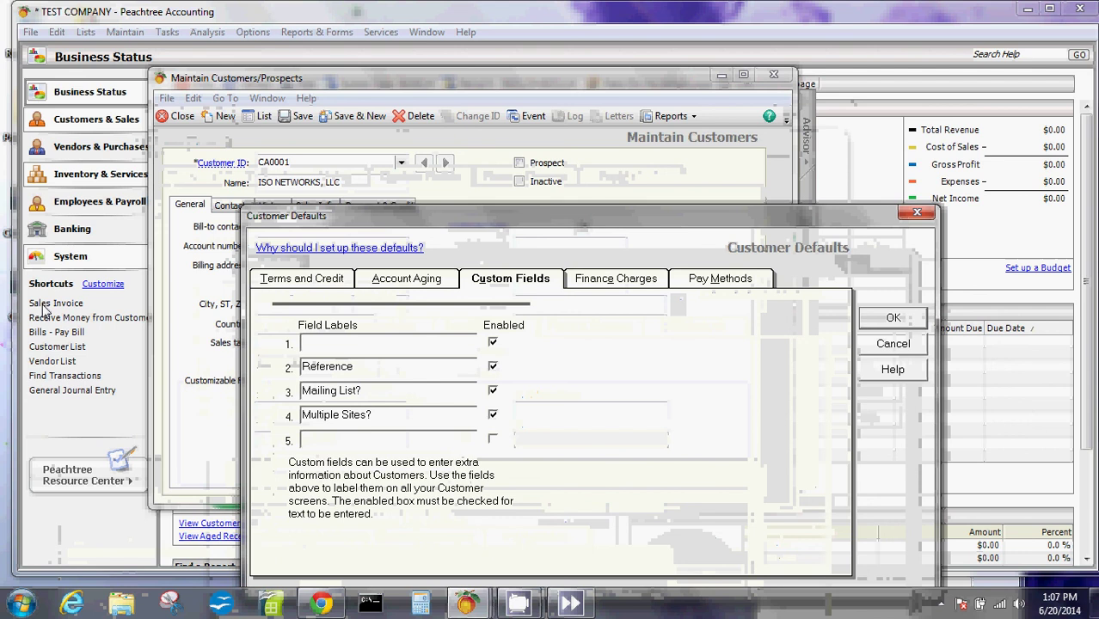
click(494, 343)
click(494, 367)
click(494, 391)
click(494, 416)
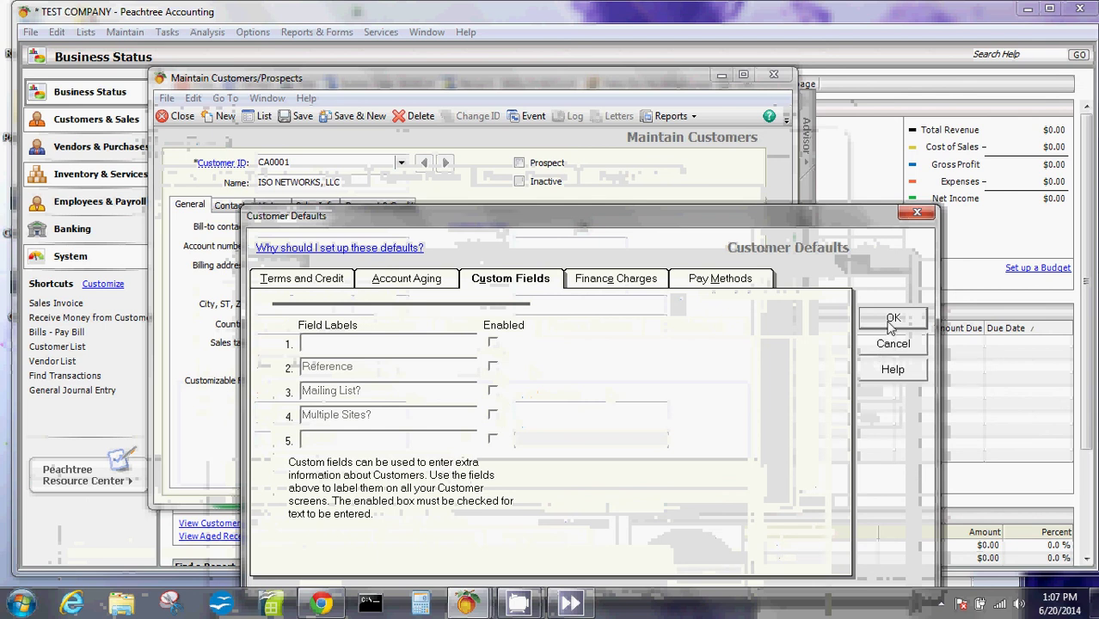
click(887, 318)
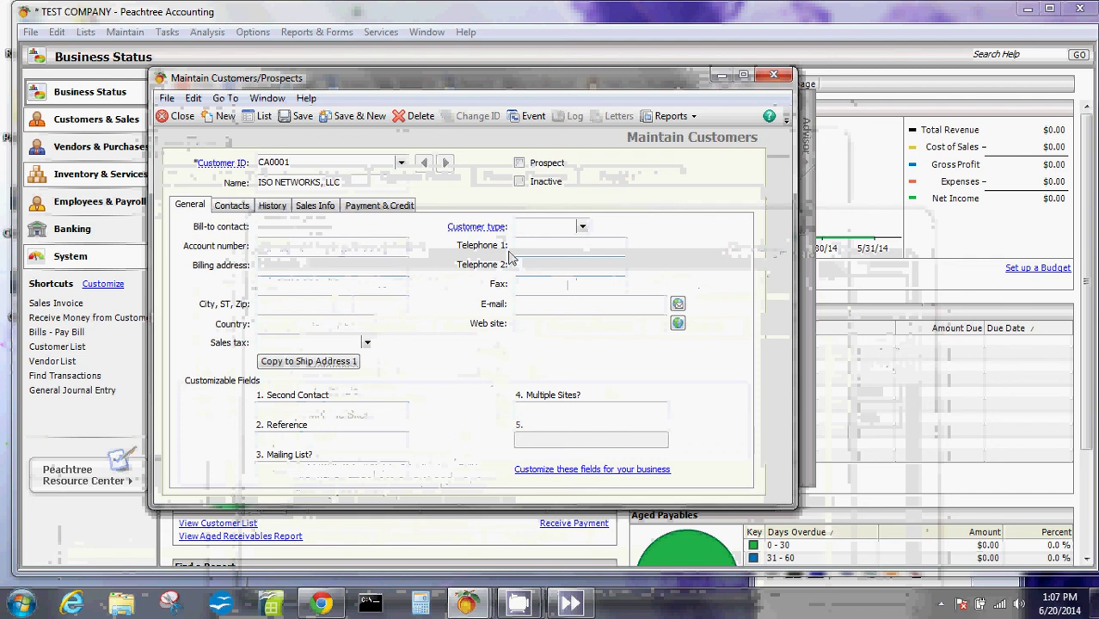
Clear the stray customer type entry and copy the billing address to Ship to Address 1.
click(583, 227)
click(534, 228)
text(?)
key(BackSpace)
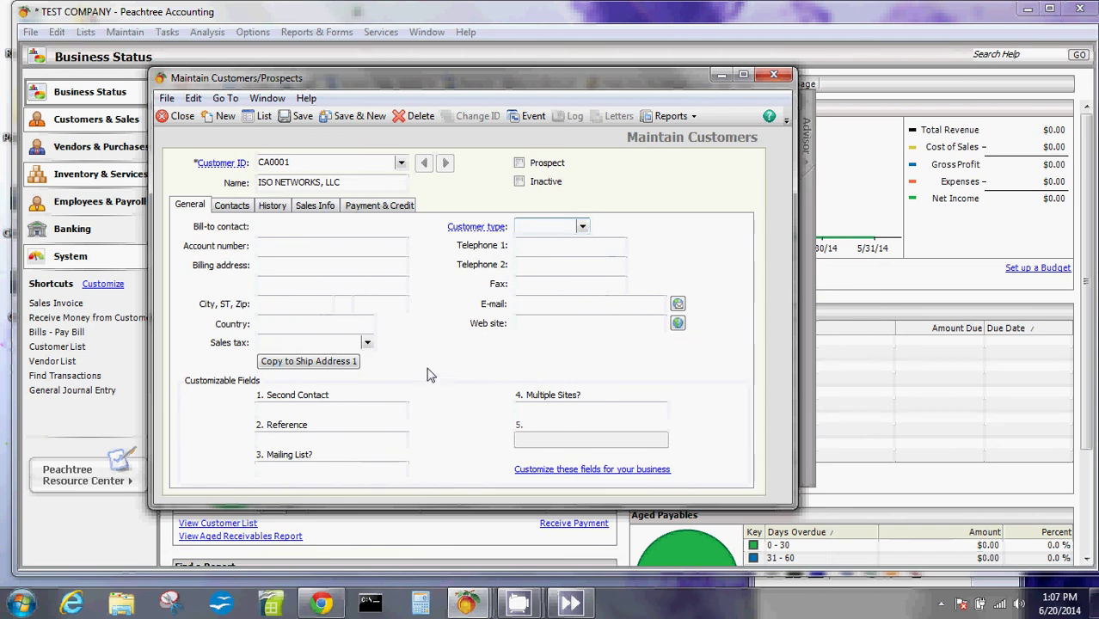
click(317, 363)
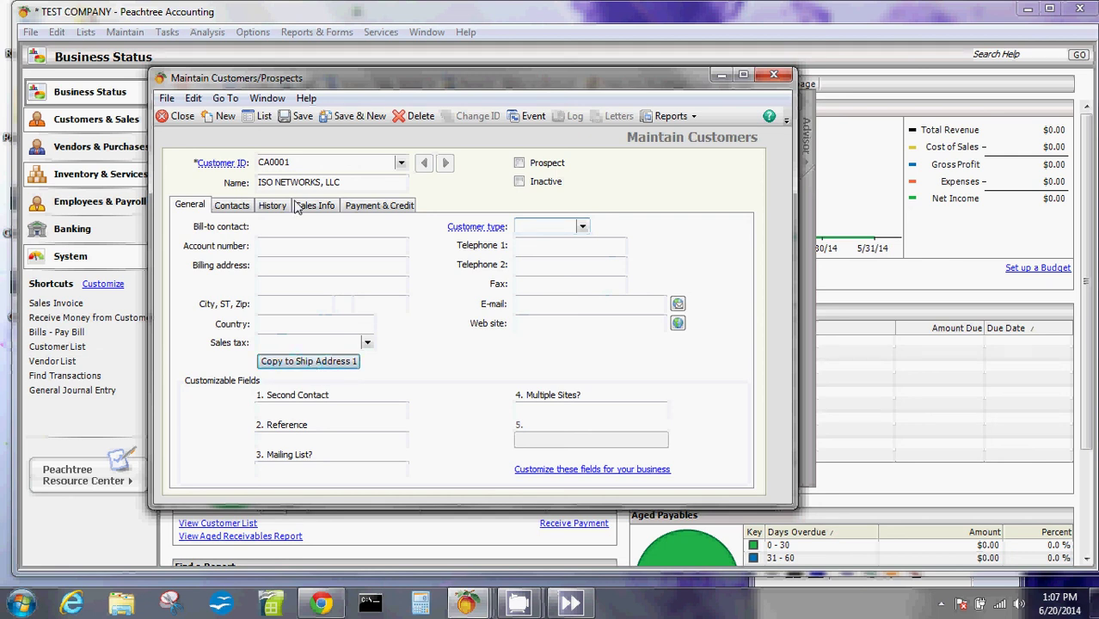
Look over the customer's address and contact lists without changes, then move to Payment & Credit.
click(230, 206)
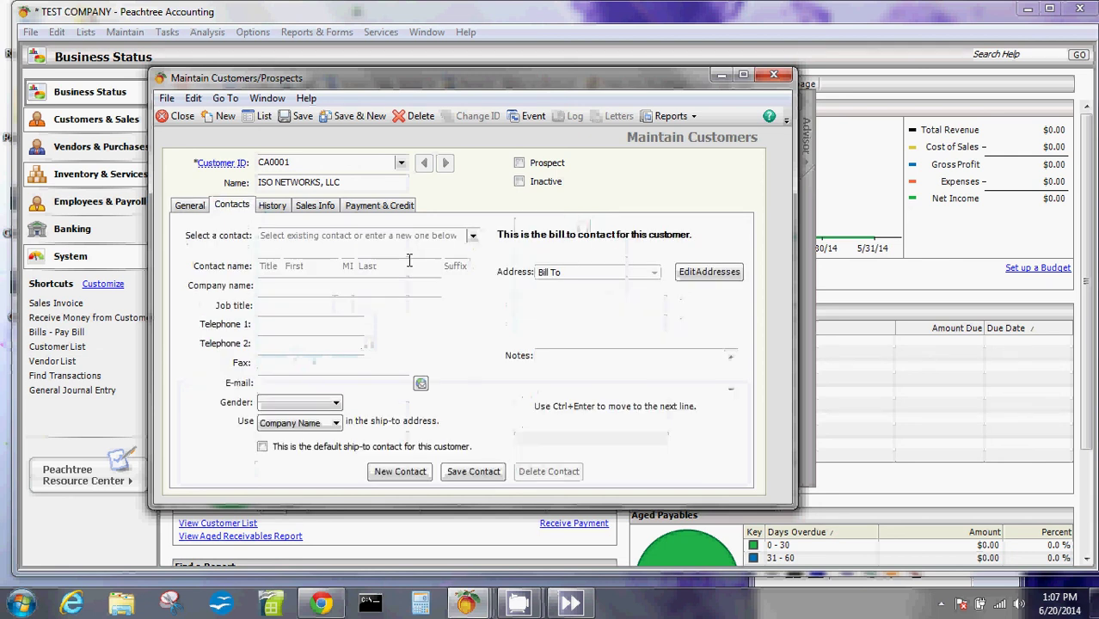
click(708, 275)
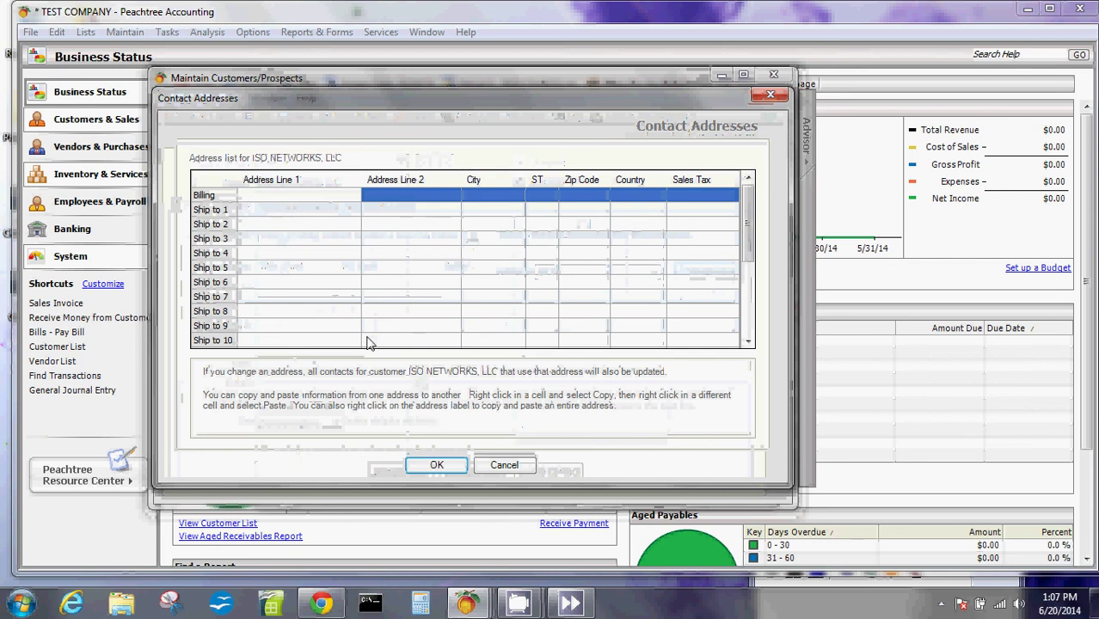
click(505, 465)
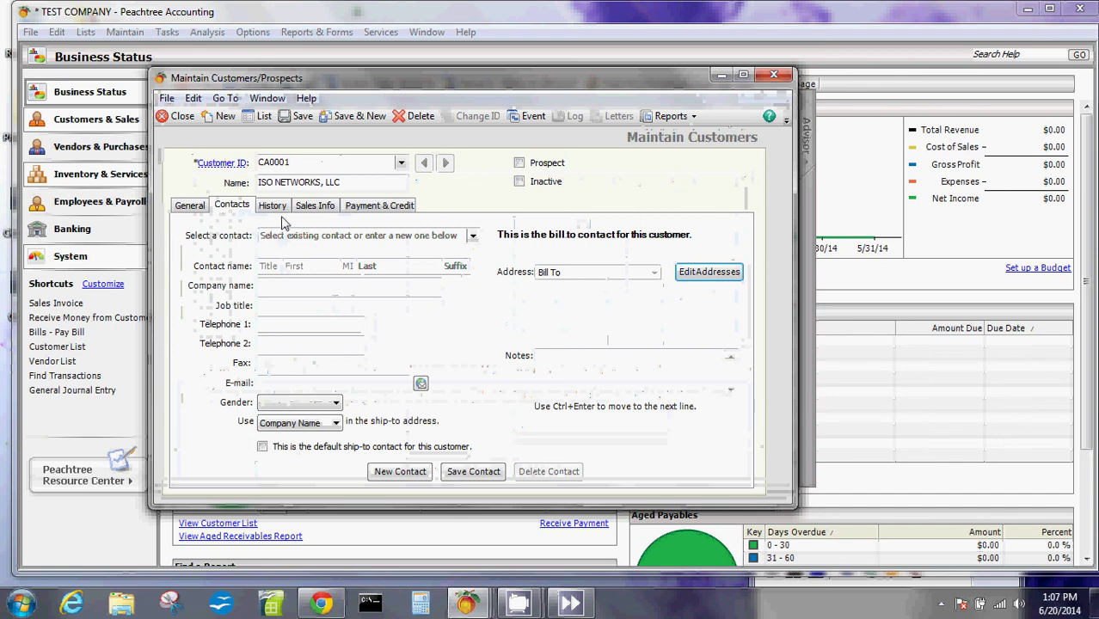
click(473, 235)
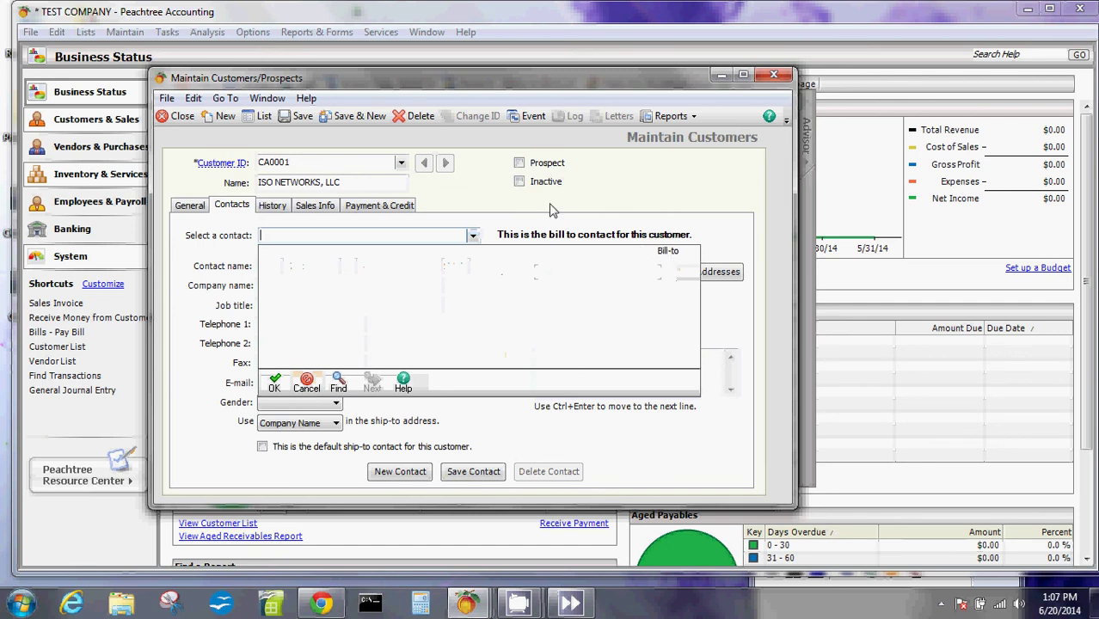
click(306, 383)
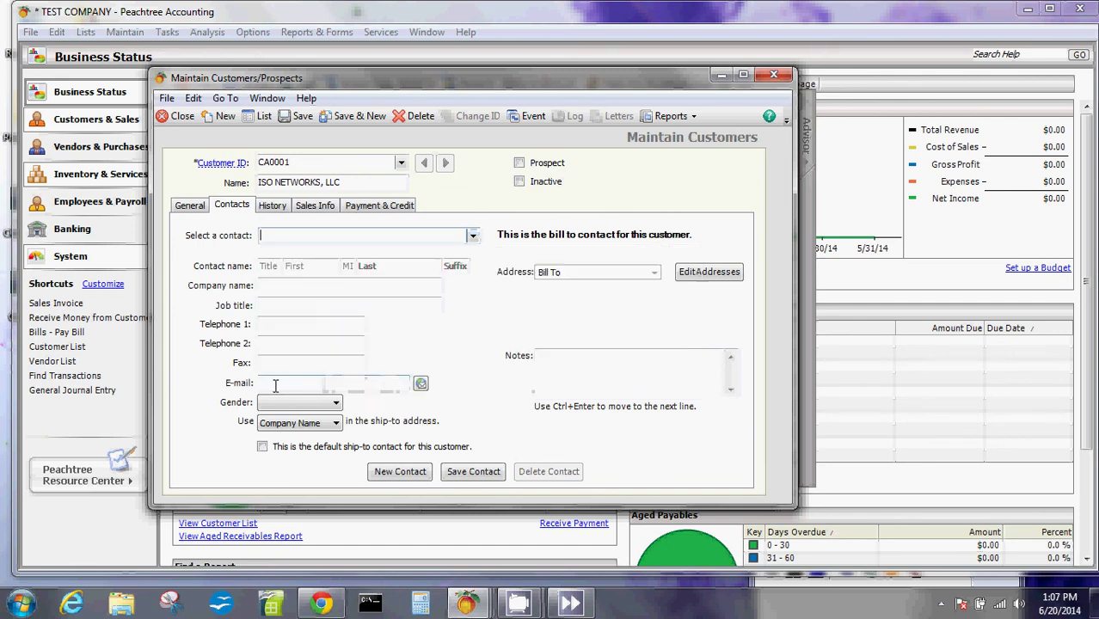
click(285, 209)
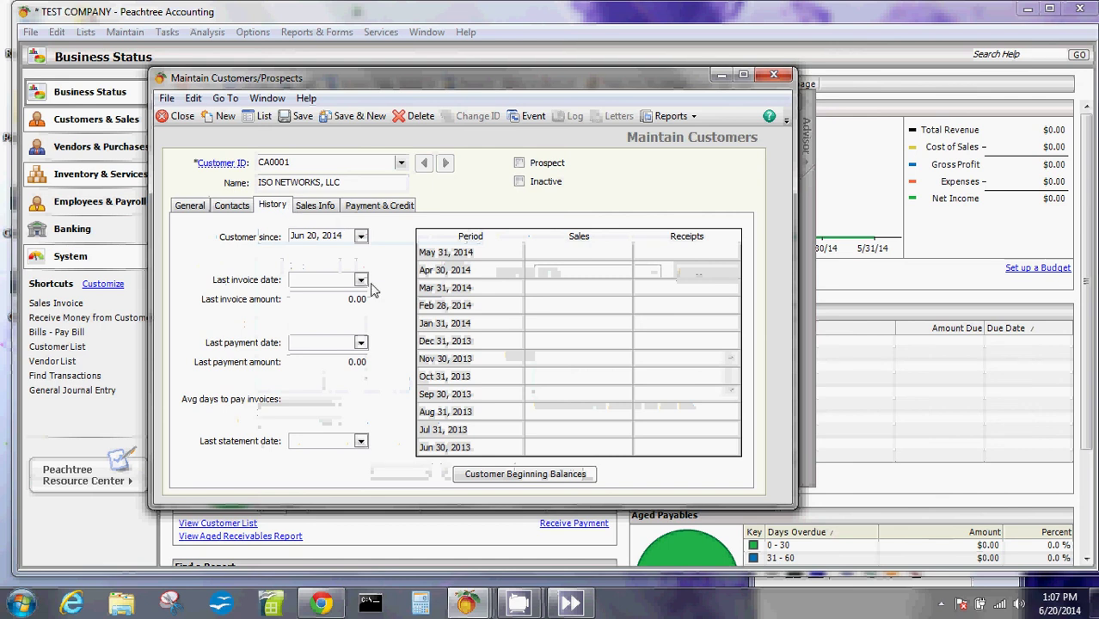
click(317, 208)
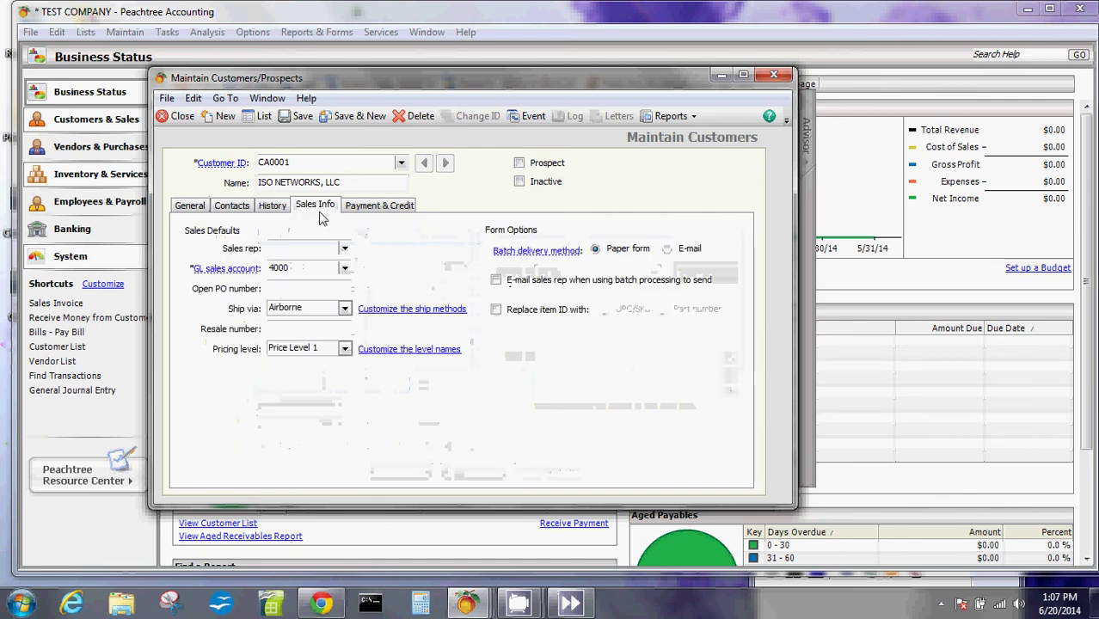
click(393, 208)
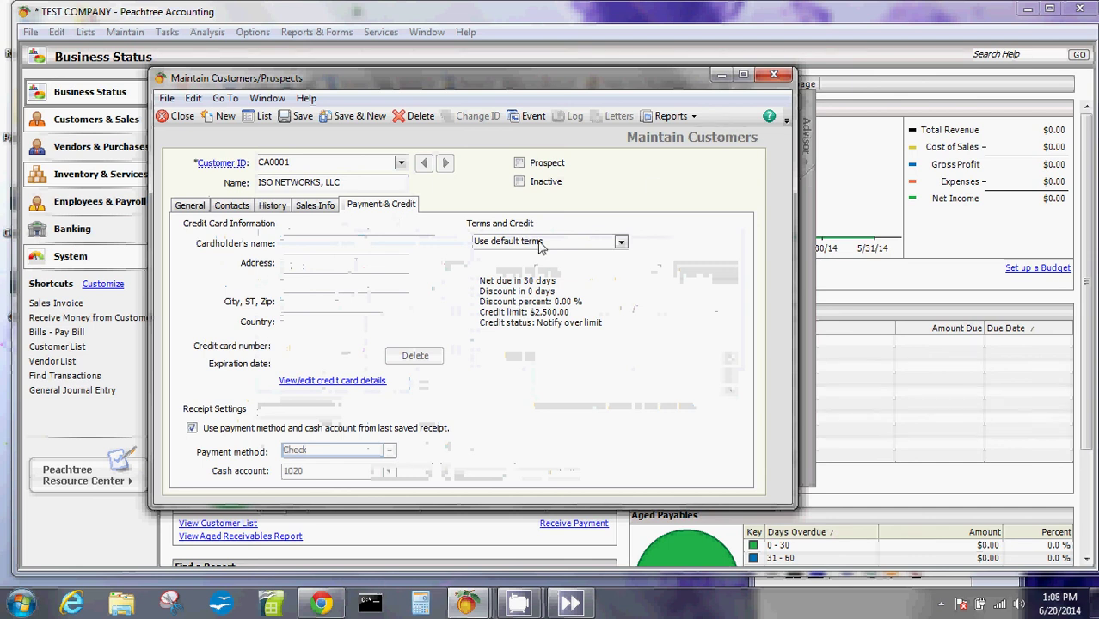
Customize the terms for this customer, keeping Notify over limit as the credit status.
drag(529, 242, 526, 273)
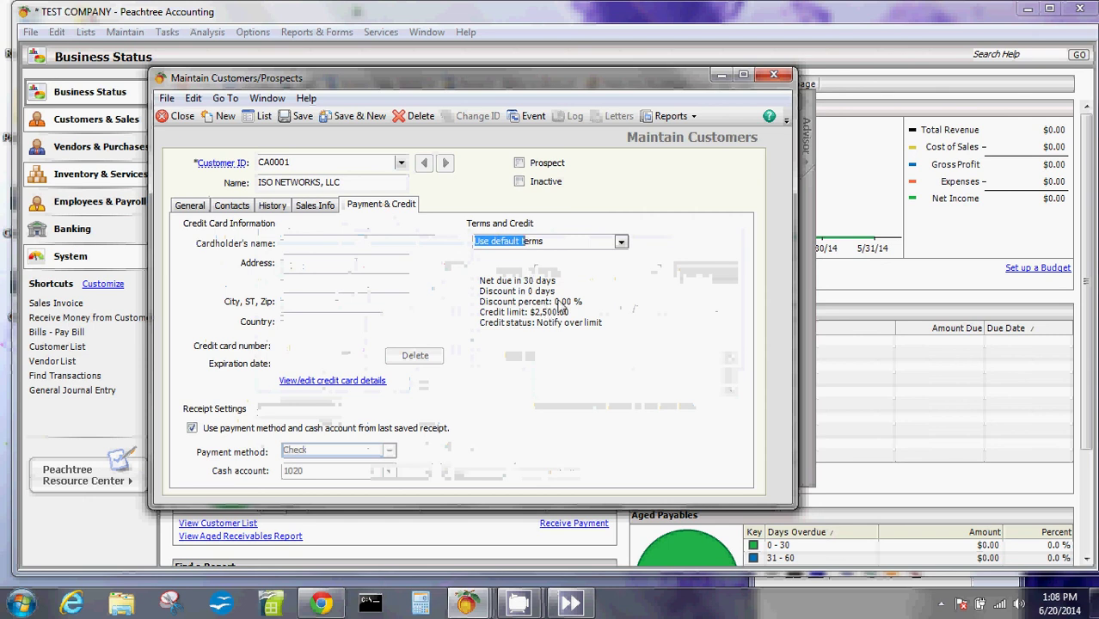
click(620, 243)
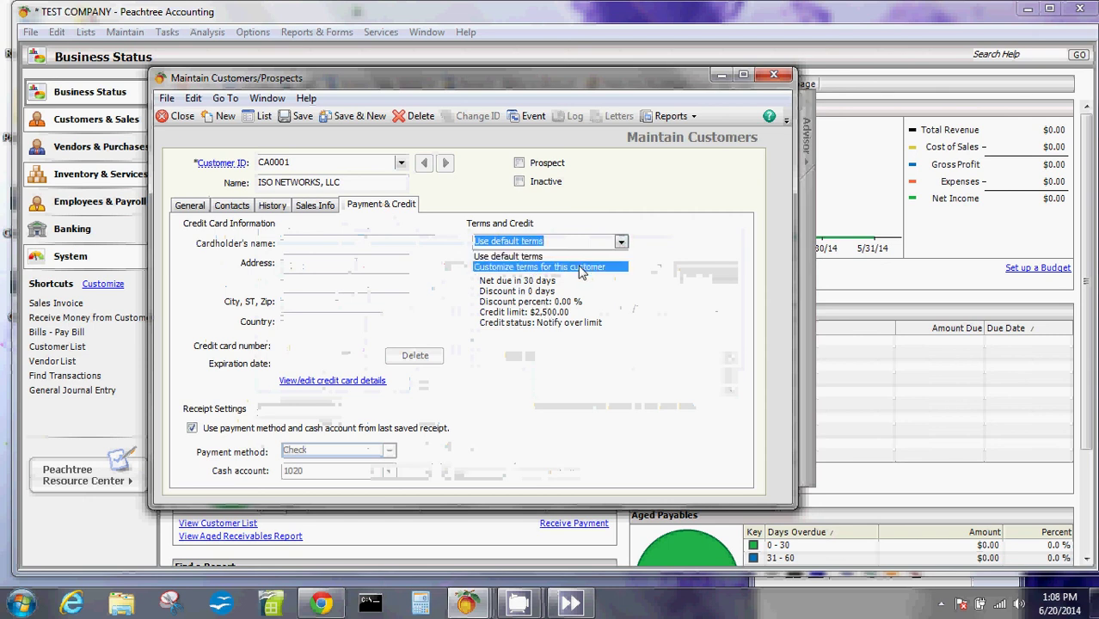
click(539, 266)
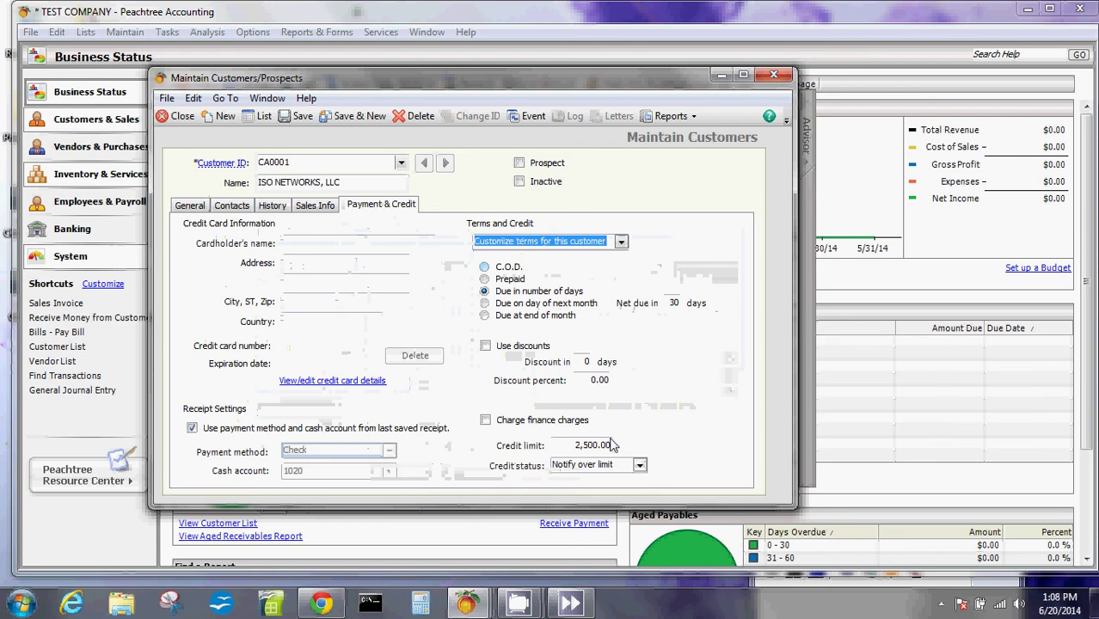
click(619, 473)
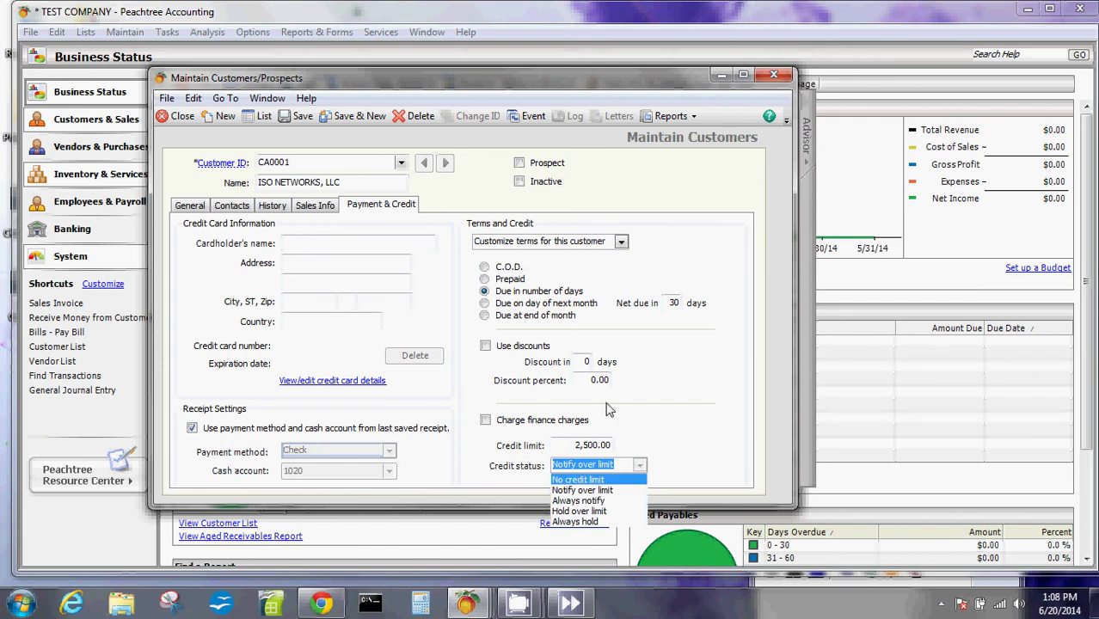
click(665, 273)
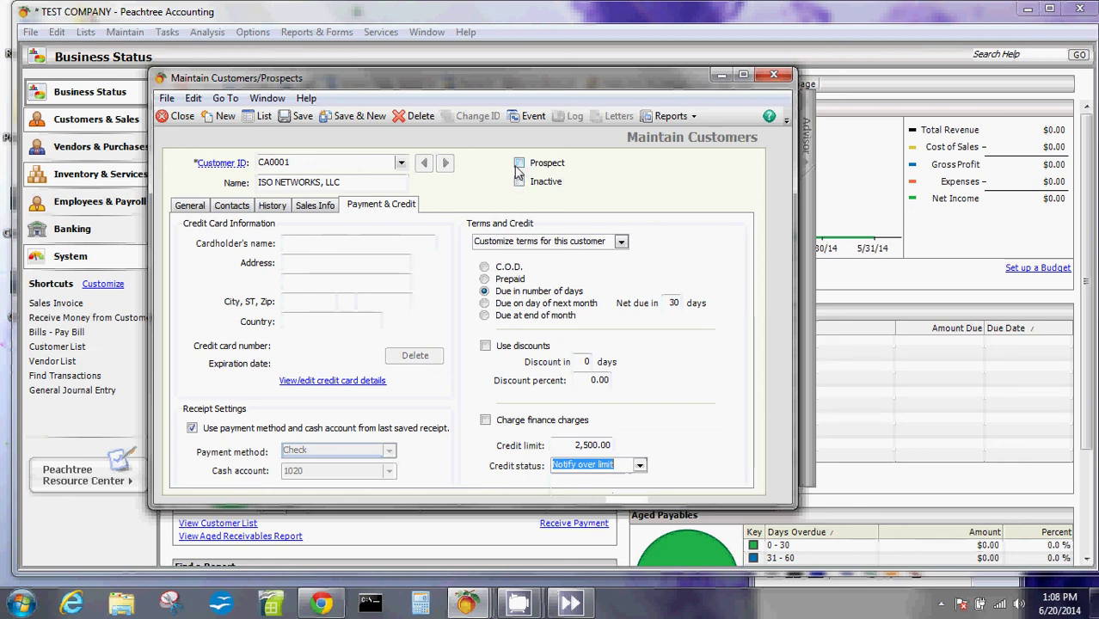
Set the default payment method to Cash drawn from cash account 1010.
click(193, 428)
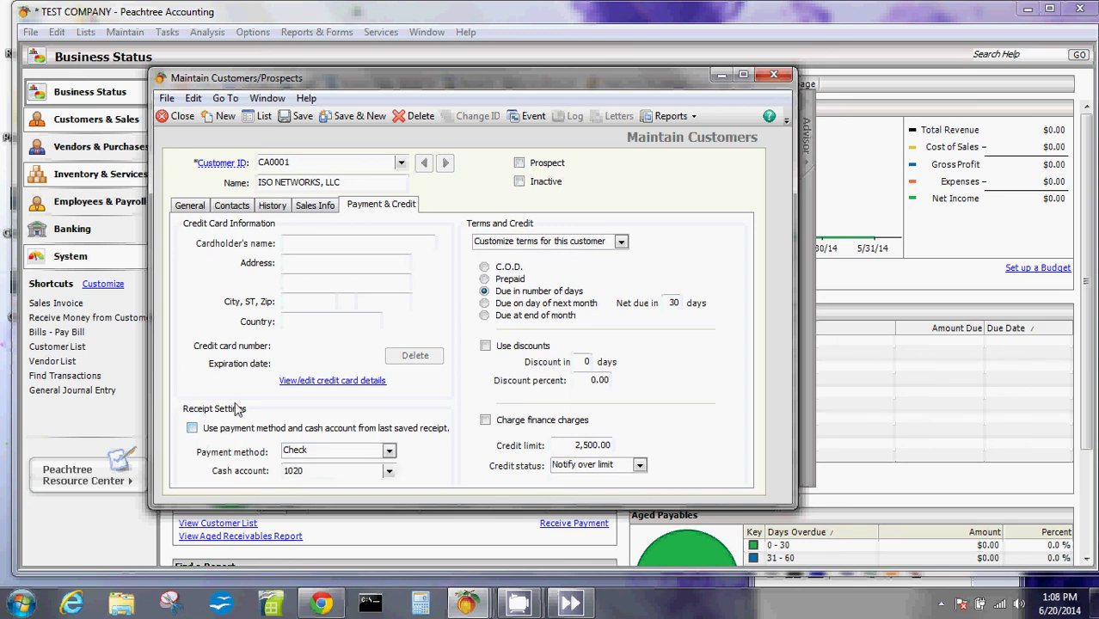
click(193, 429)
click(192, 427)
click(388, 472)
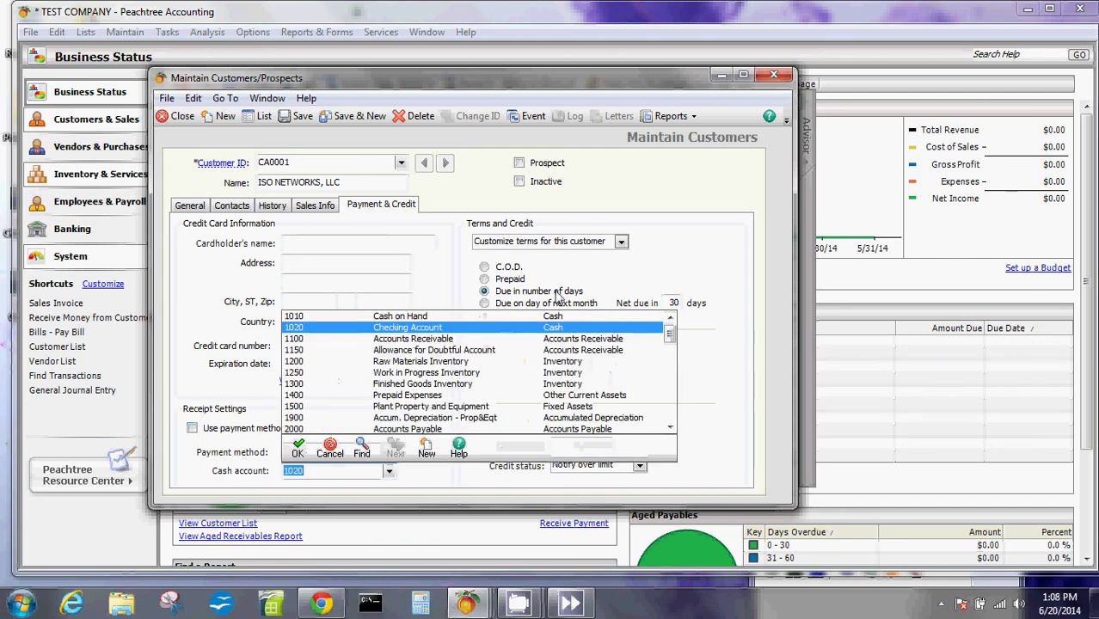
double_click(370, 316)
click(389, 451)
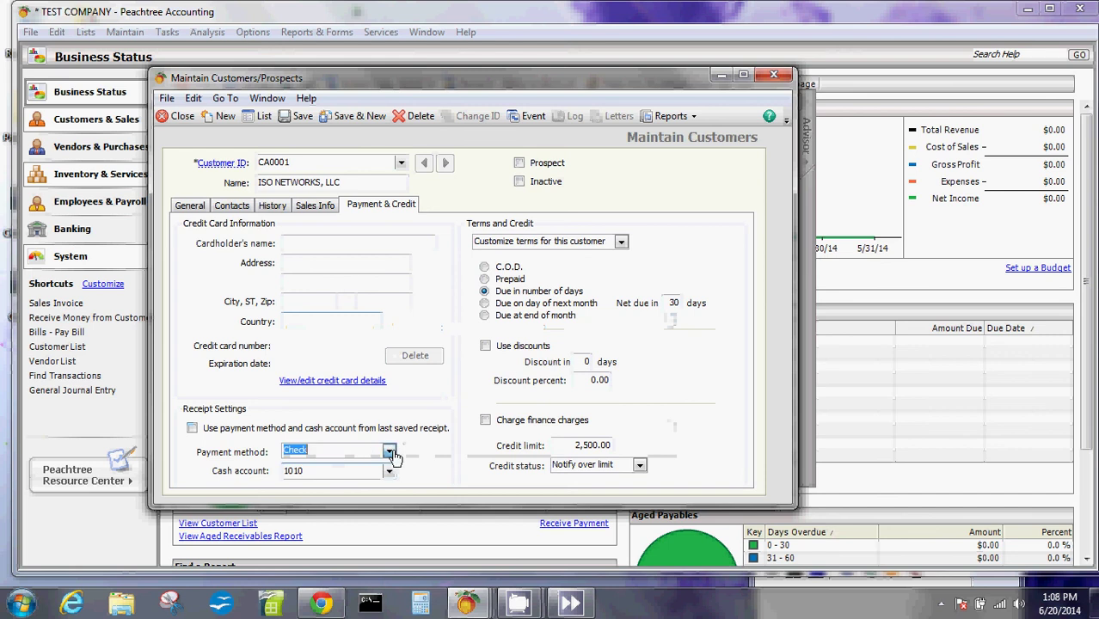
click(293, 465)
click(191, 428)
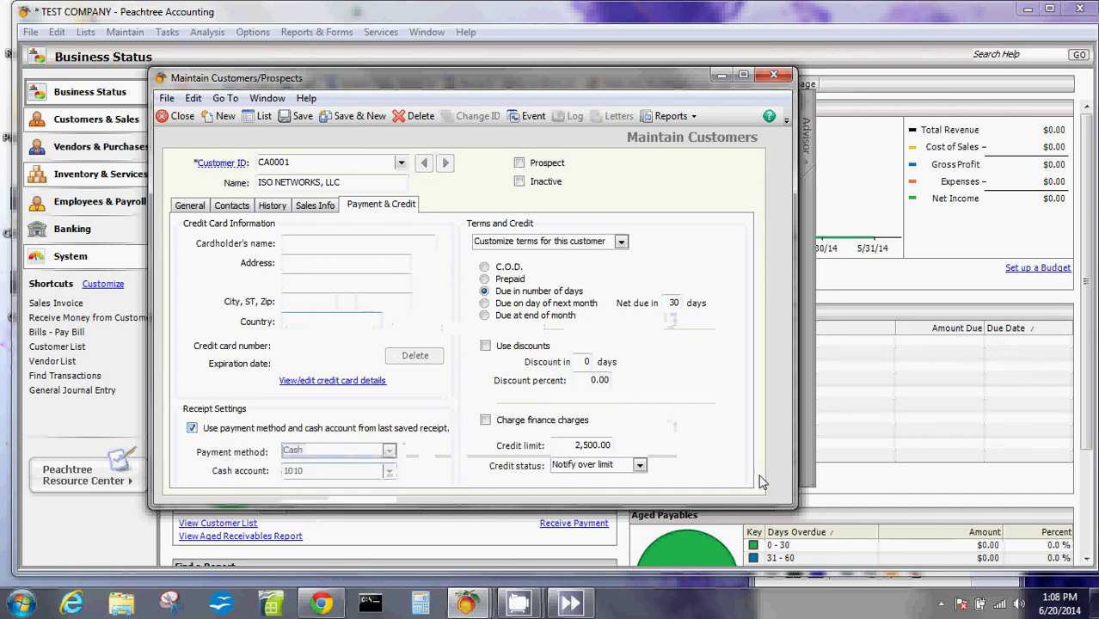
click(192, 427)
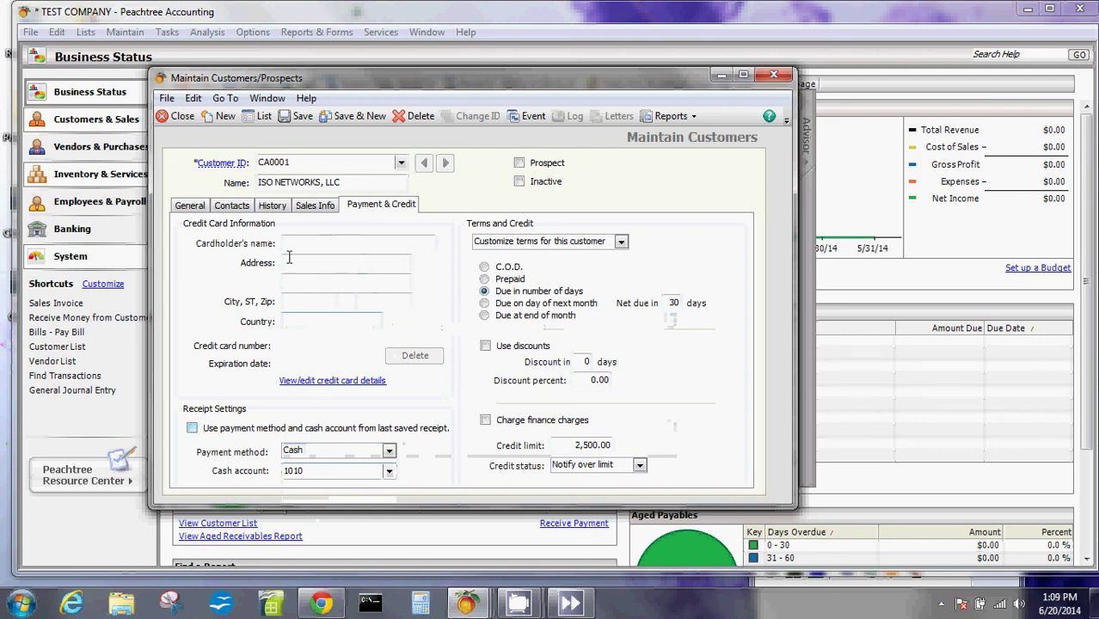
Check the sales rep lookup and keep GL sales account 4000 Sales Income.
click(315, 207)
click(344, 248)
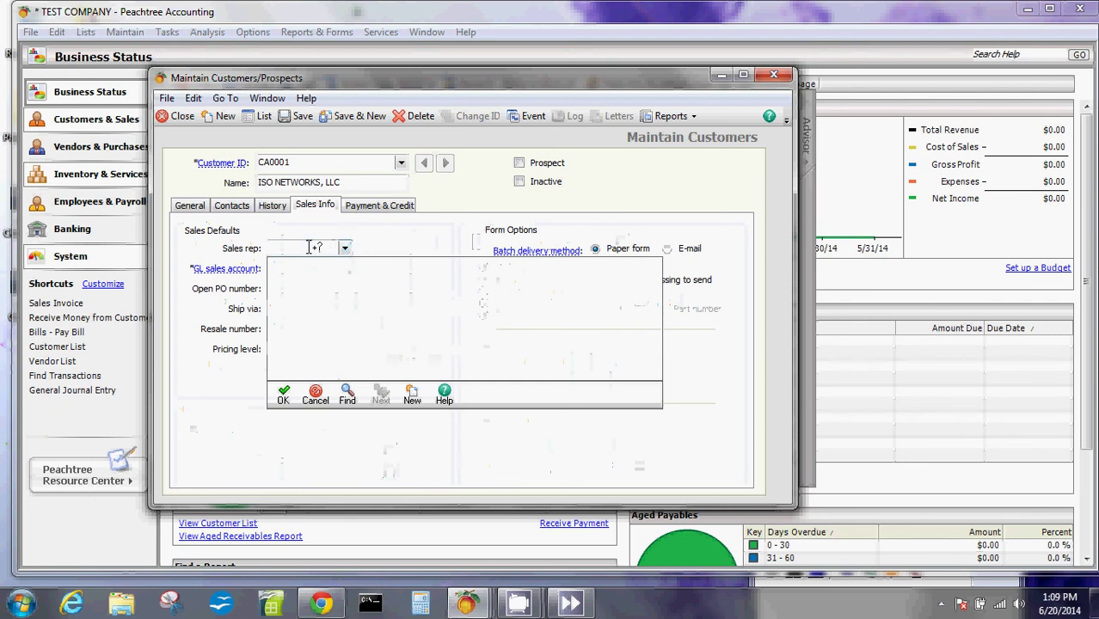
click(284, 397)
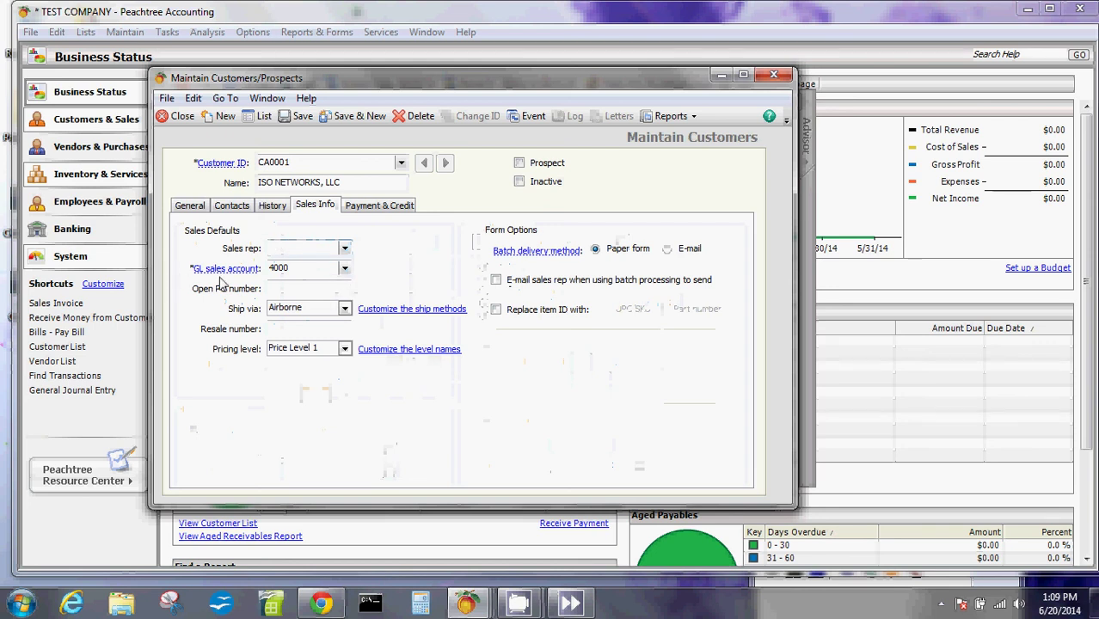
click(345, 268)
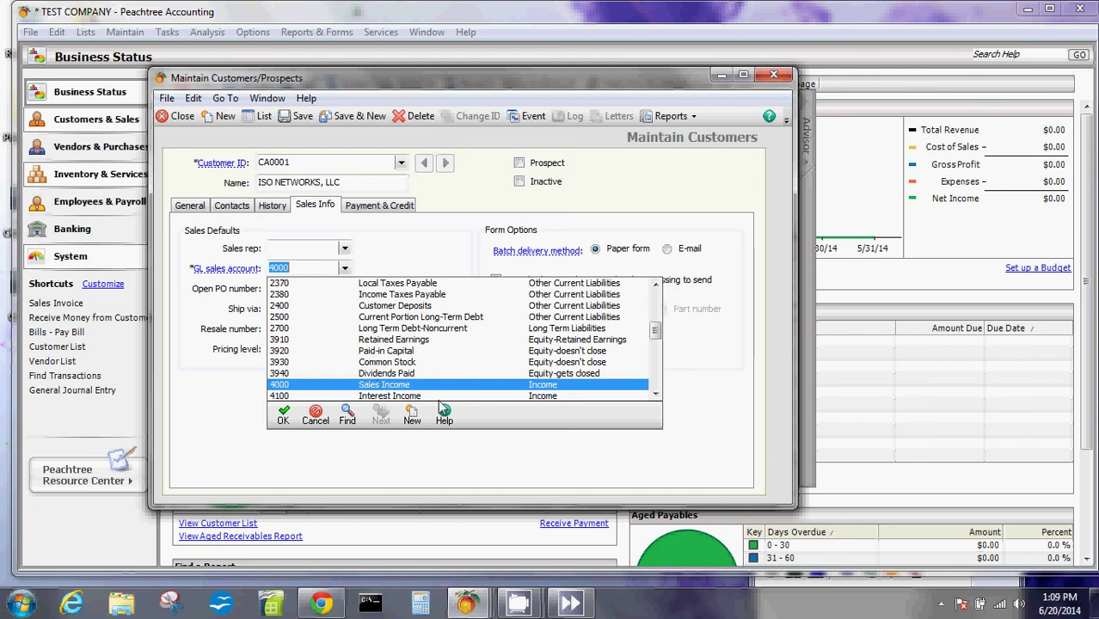
double_click(411, 397)
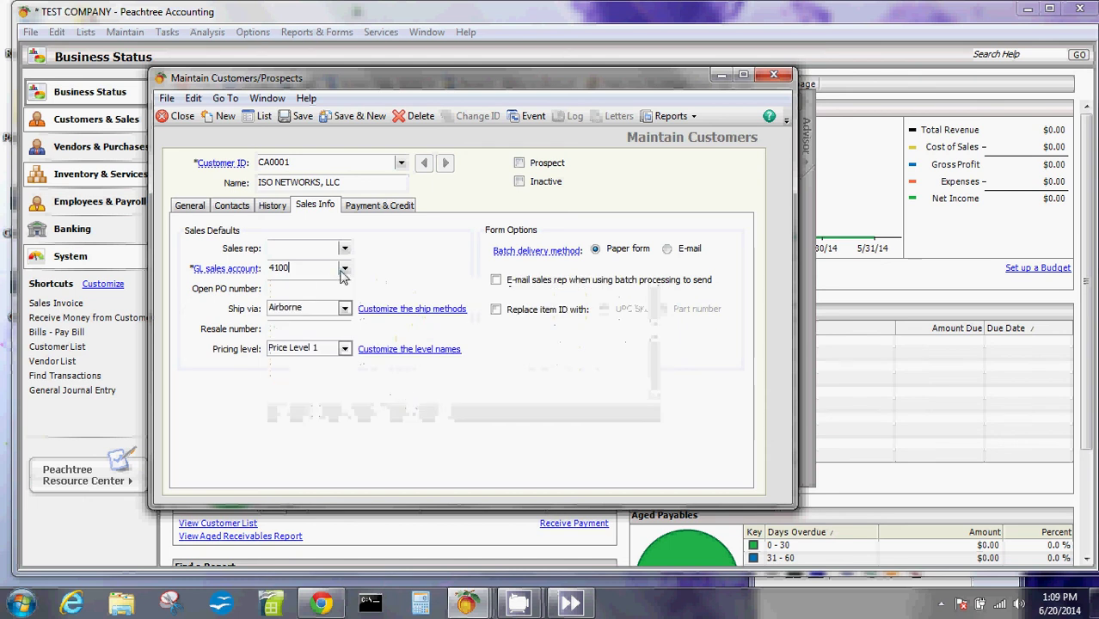
click(344, 267)
double_click(400, 373)
click(344, 269)
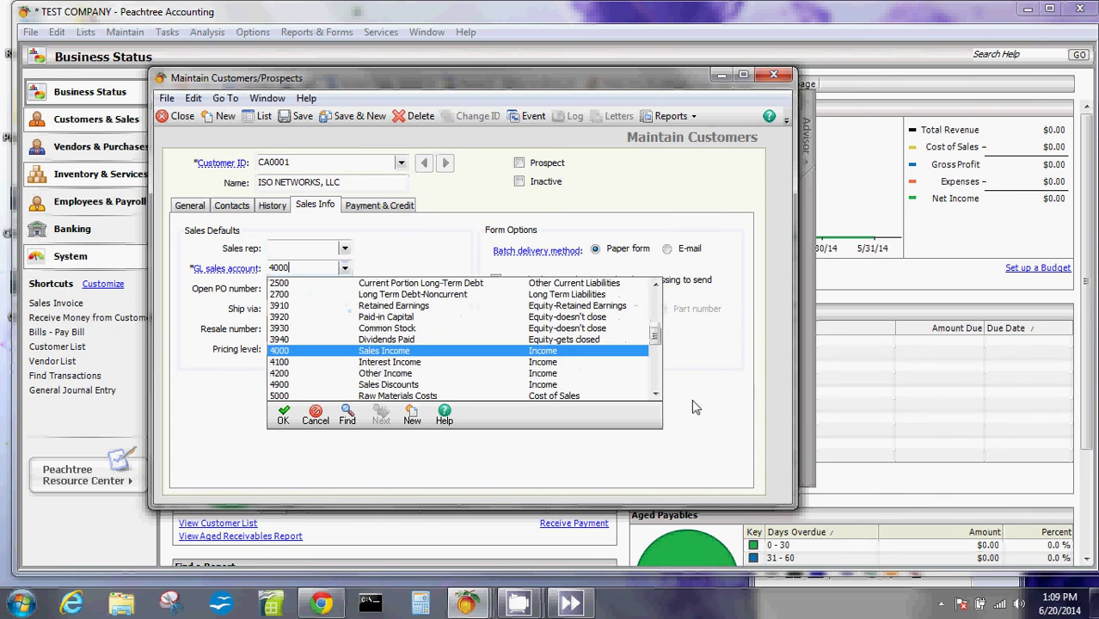
click(316, 416)
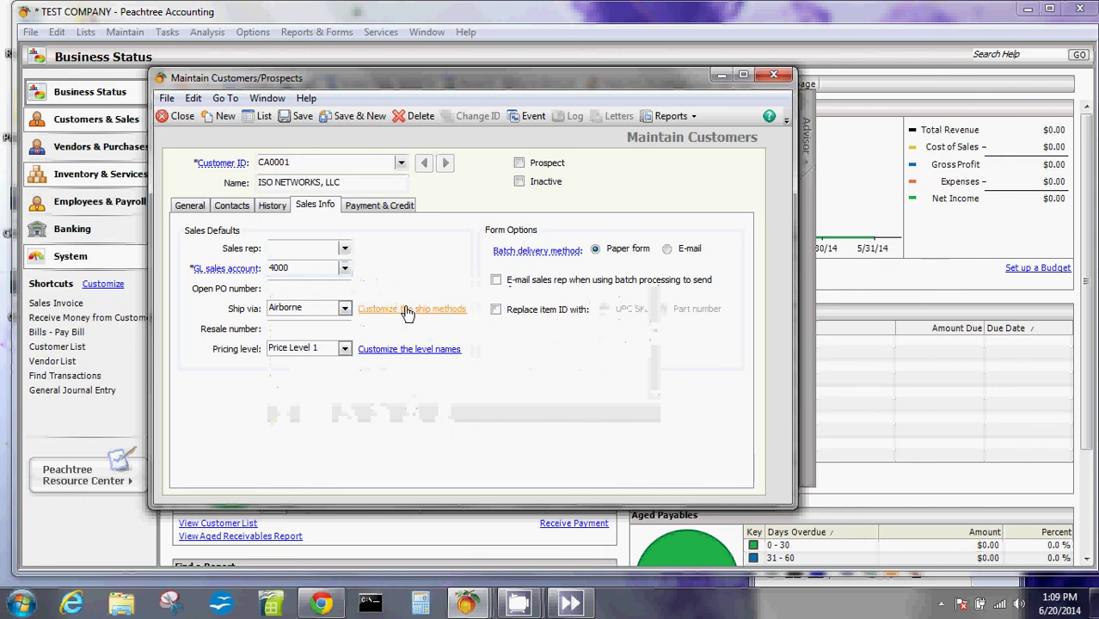
Set ship via to Airborne and keep pricing at Price Level 1.
click(344, 309)
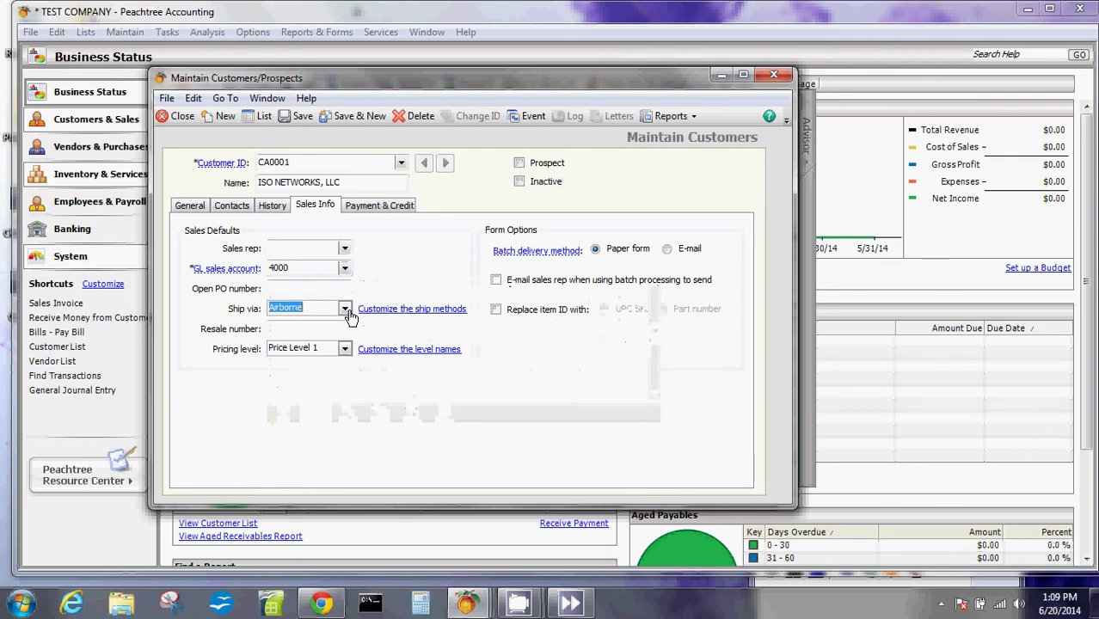
click(344, 309)
click(323, 327)
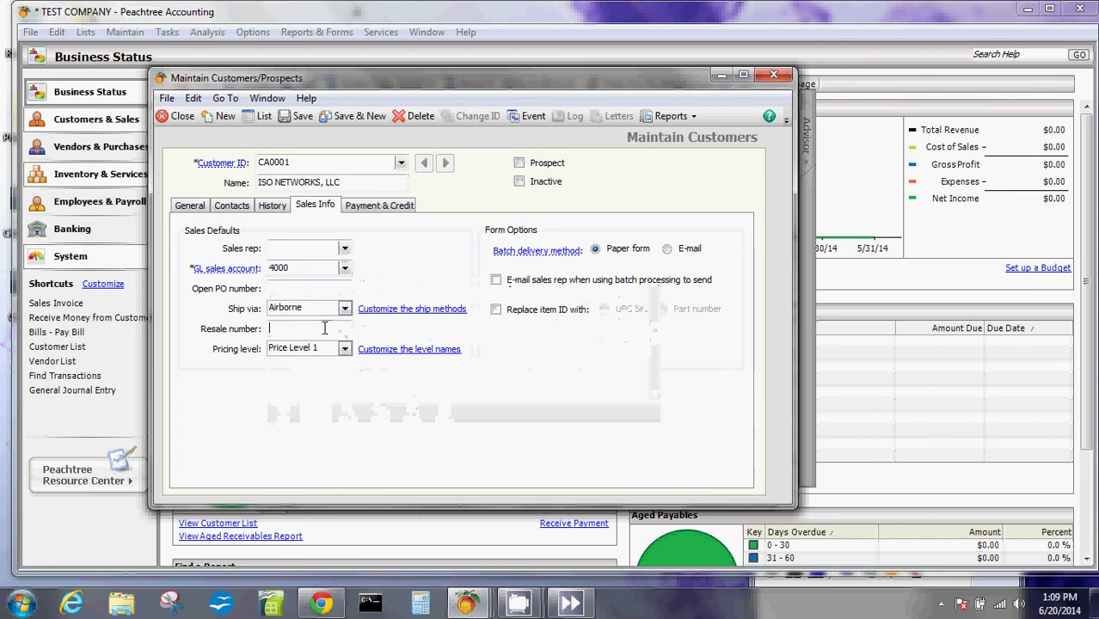
click(344, 348)
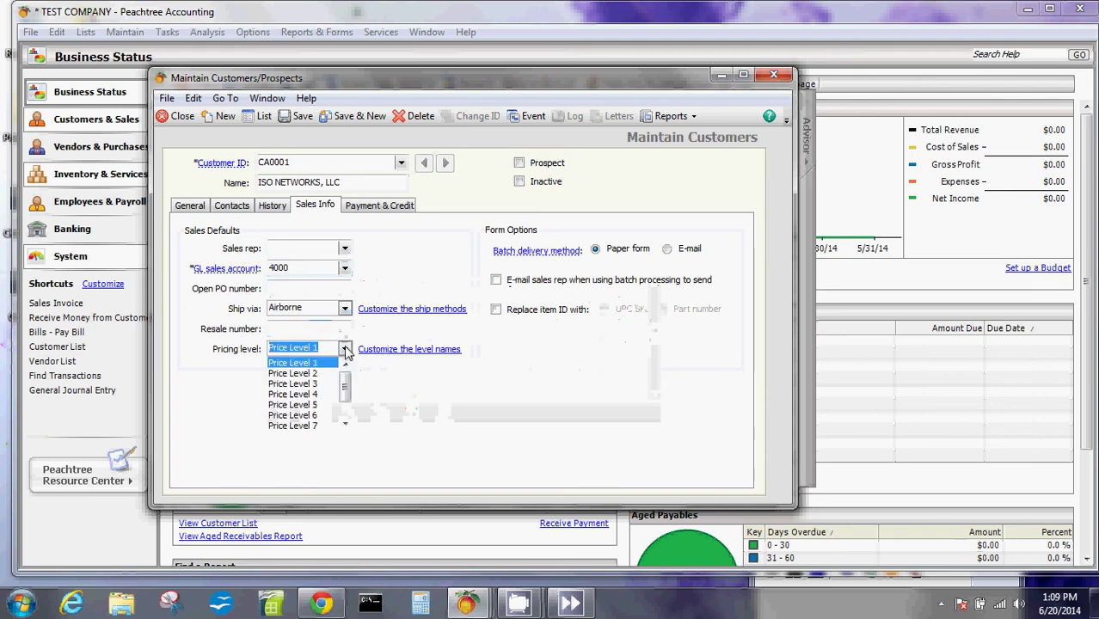
scroll(345, 384, down, 1)
scroll(347, 387, up, 1)
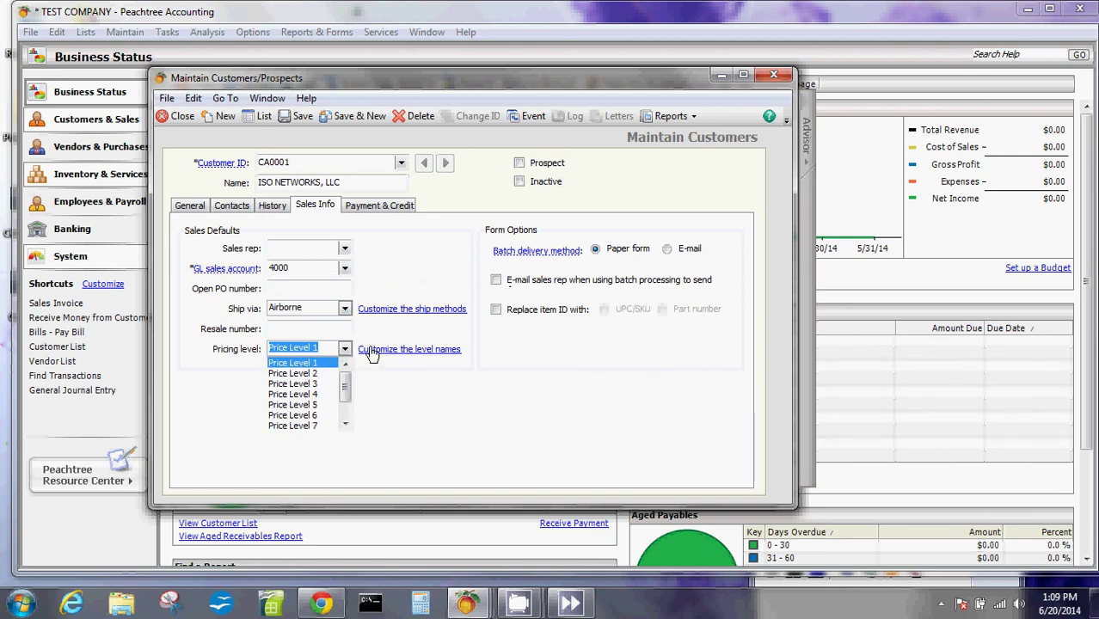
click(412, 366)
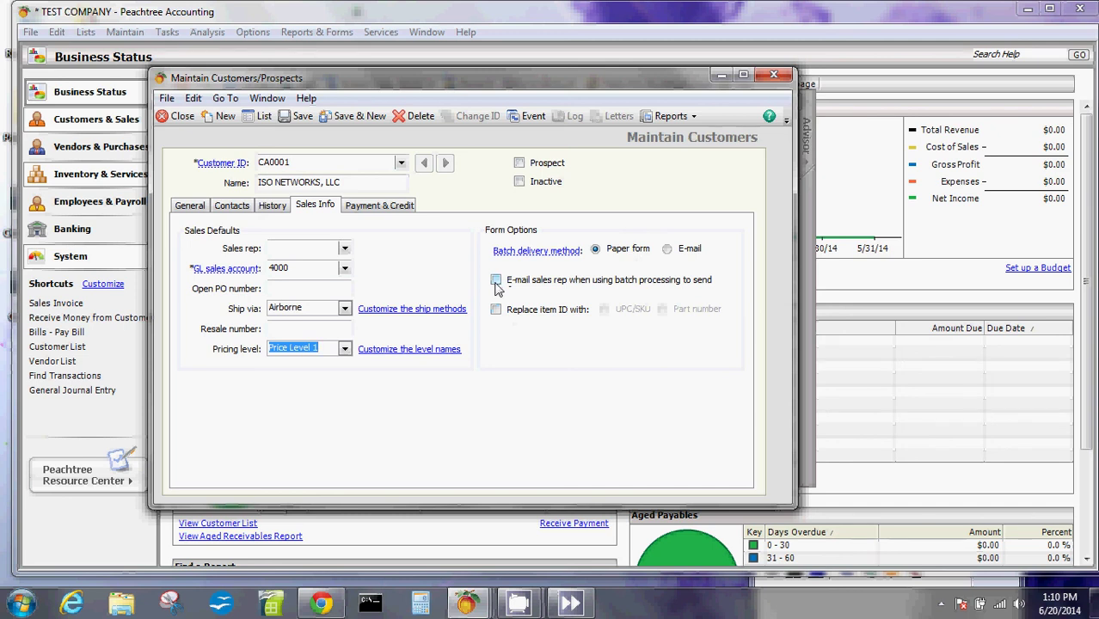
Review the history dates, keeping customer since Jun 20, 2014 and no last invoice date.
click(274, 206)
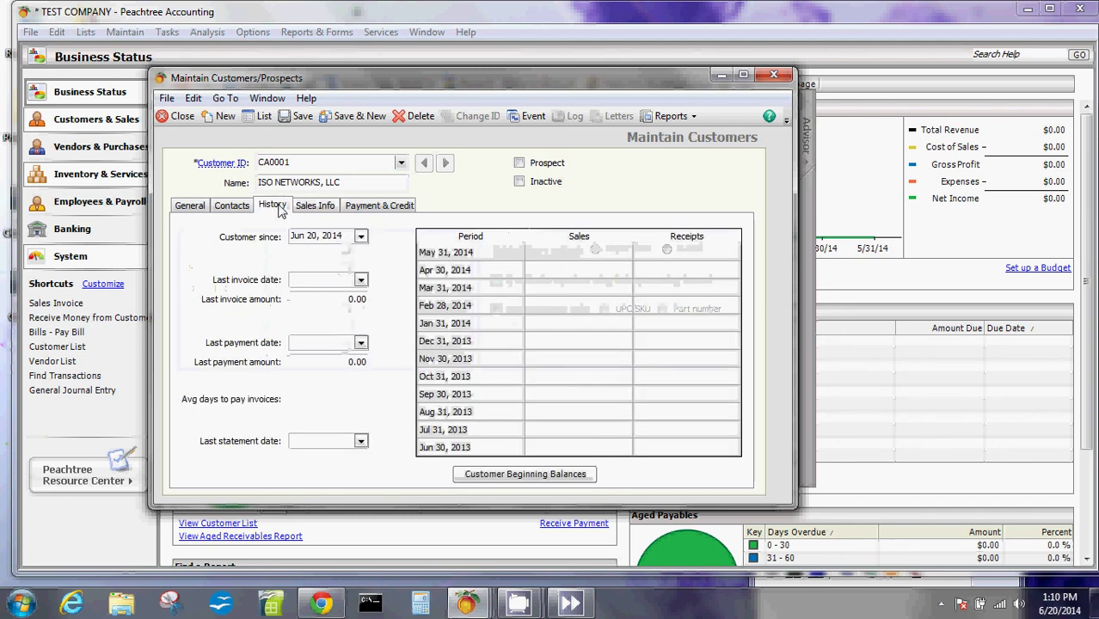
click(361, 236)
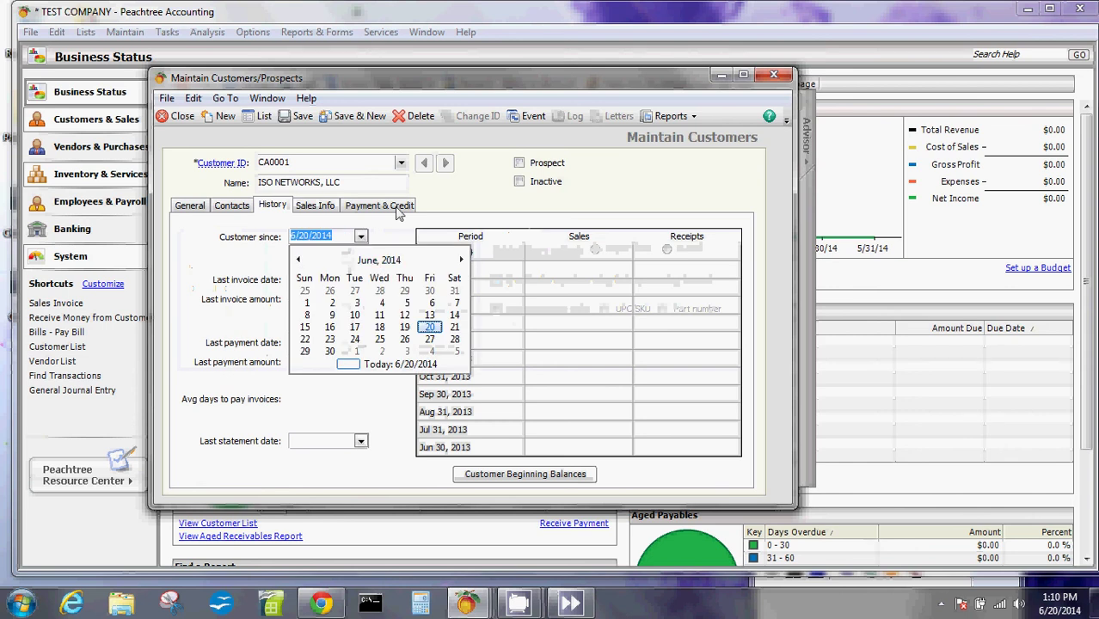
click(342, 398)
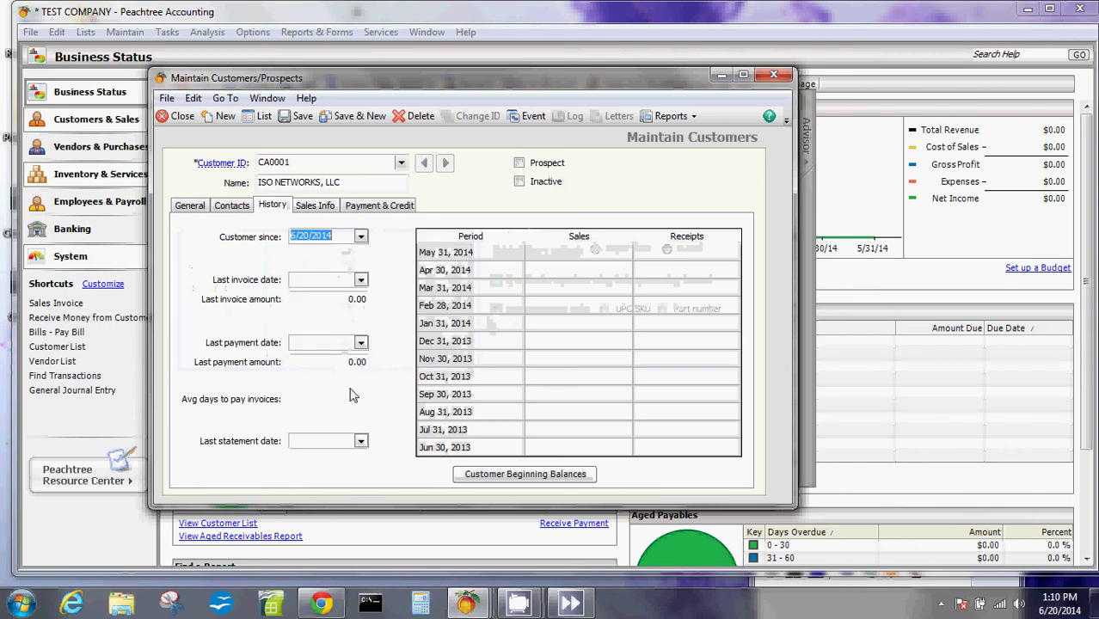
click(361, 281)
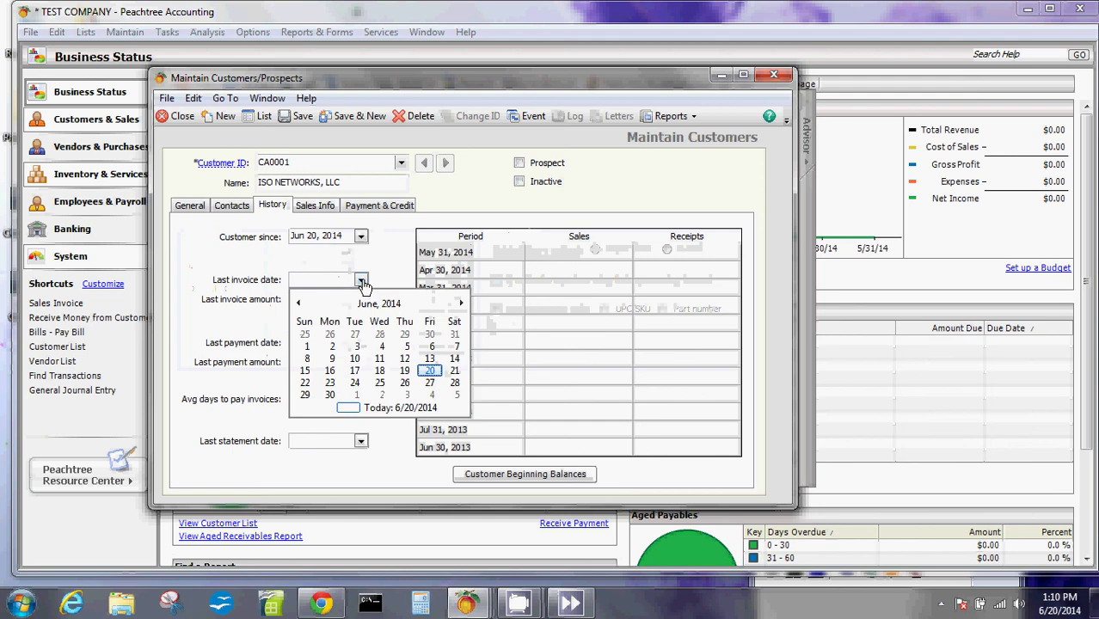
click(362, 282)
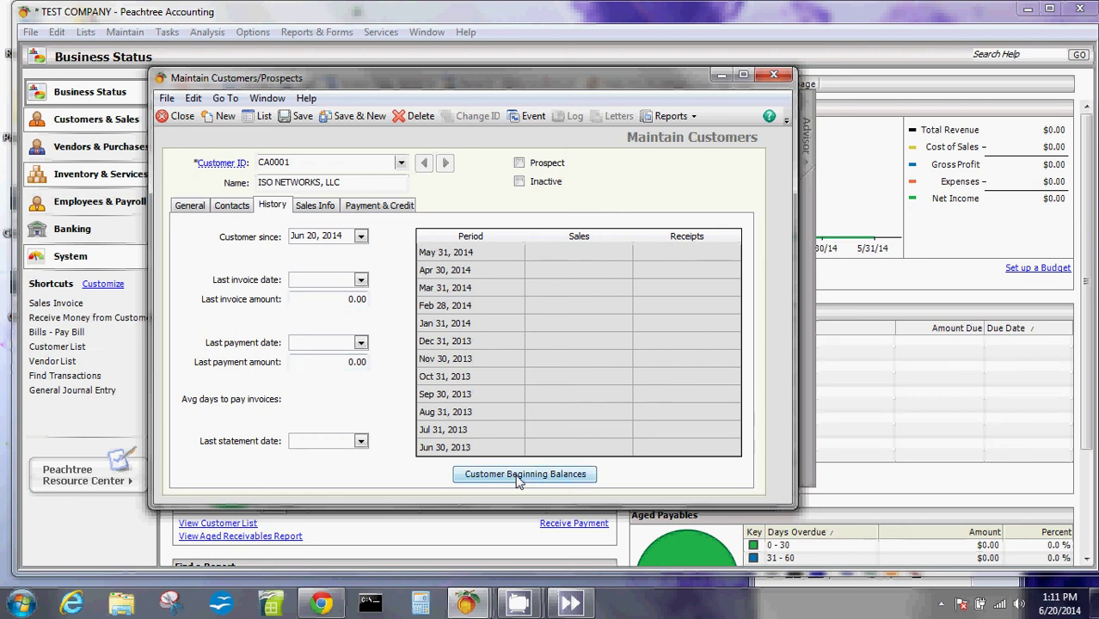
Save the customer record, open its beginning balances, and step through the first invoice row.
click(510, 484)
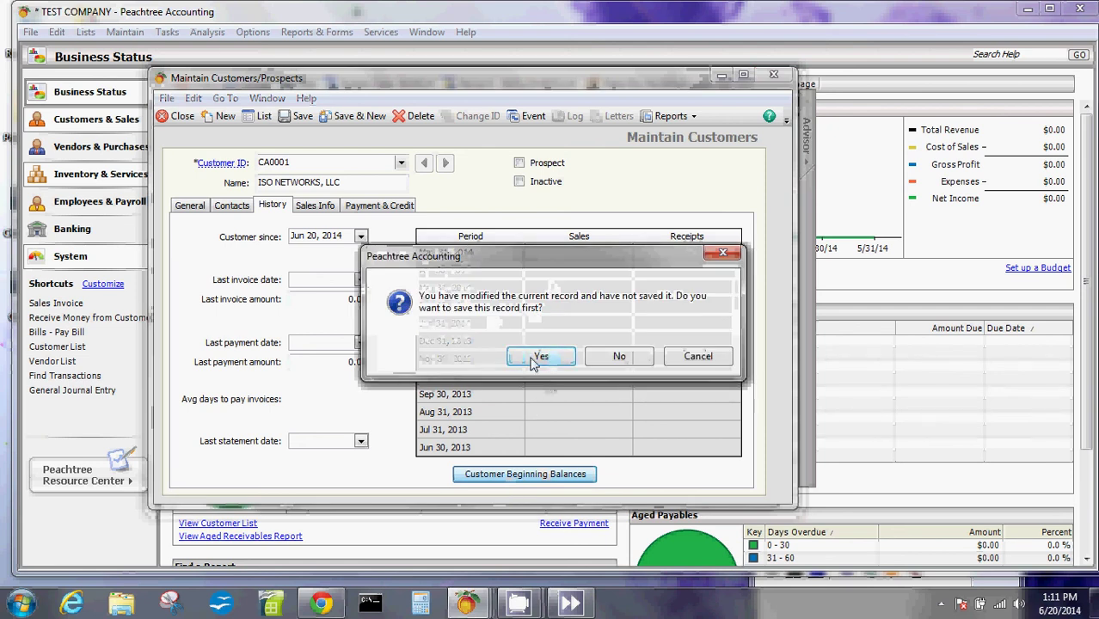
click(537, 356)
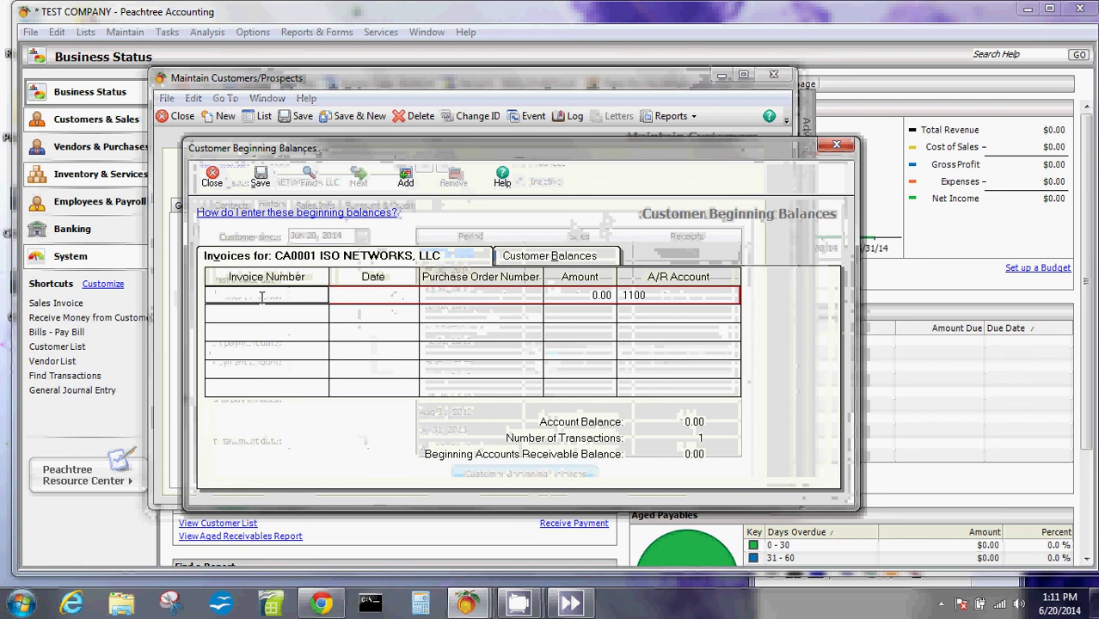
click(402, 301)
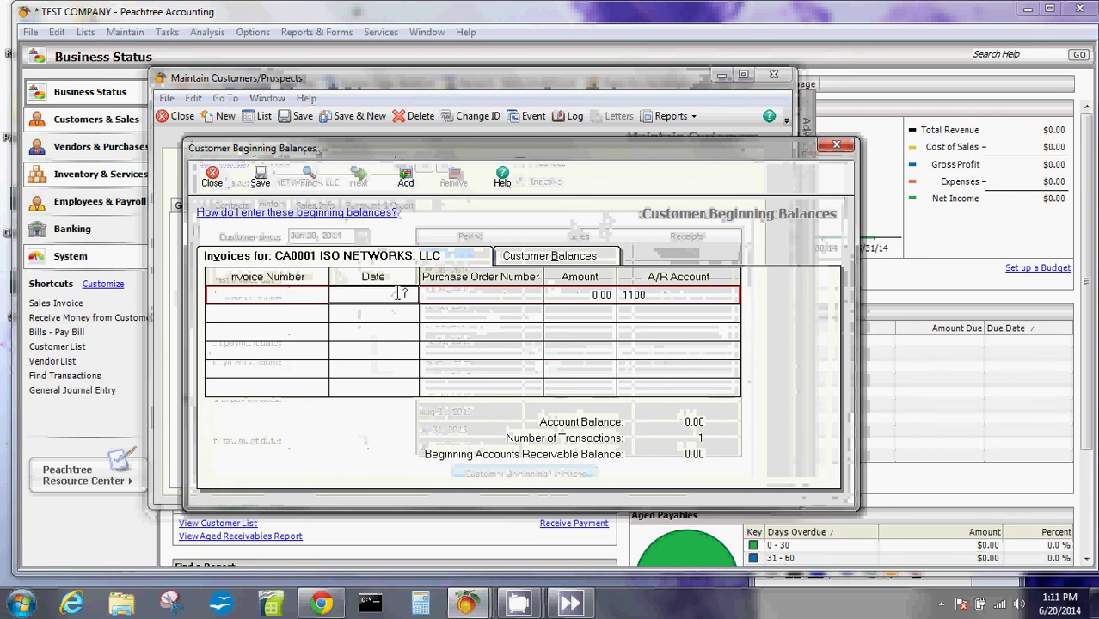
click(473, 299)
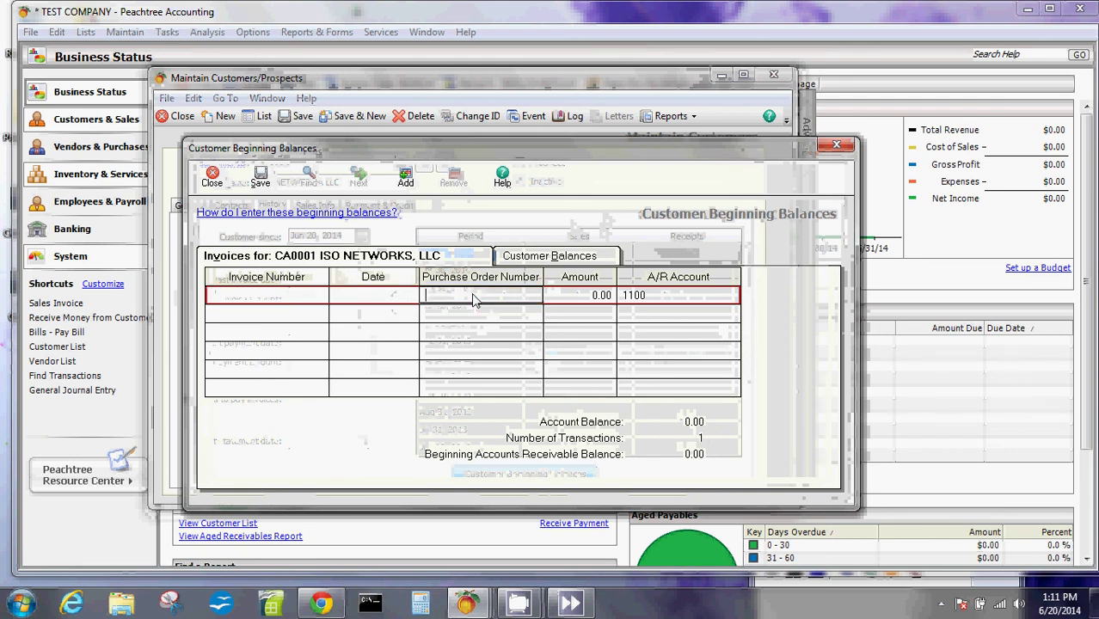
click(600, 295)
Check the A/R account 1100 lookup and the 0.00 Customer Balances summary, then return to Invoices.
click(662, 295)
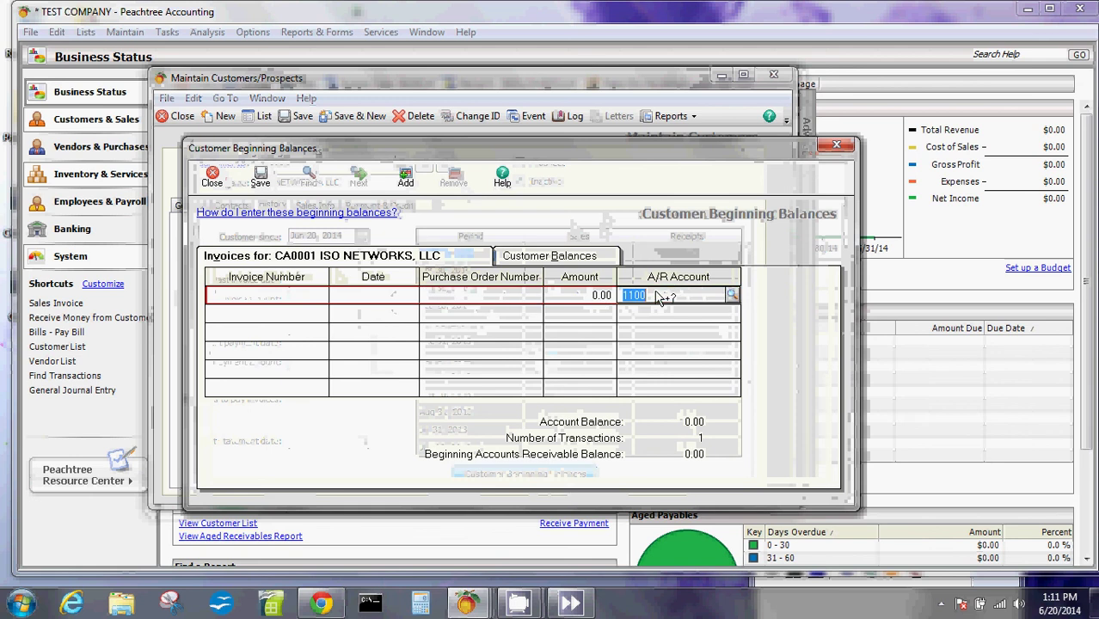
click(733, 297)
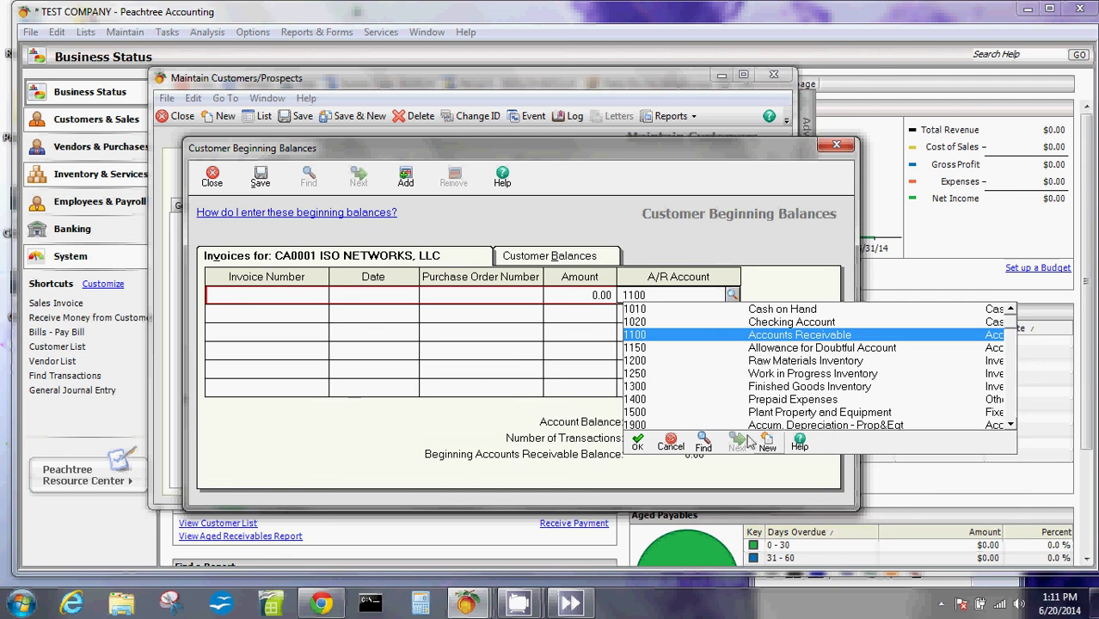
click(672, 446)
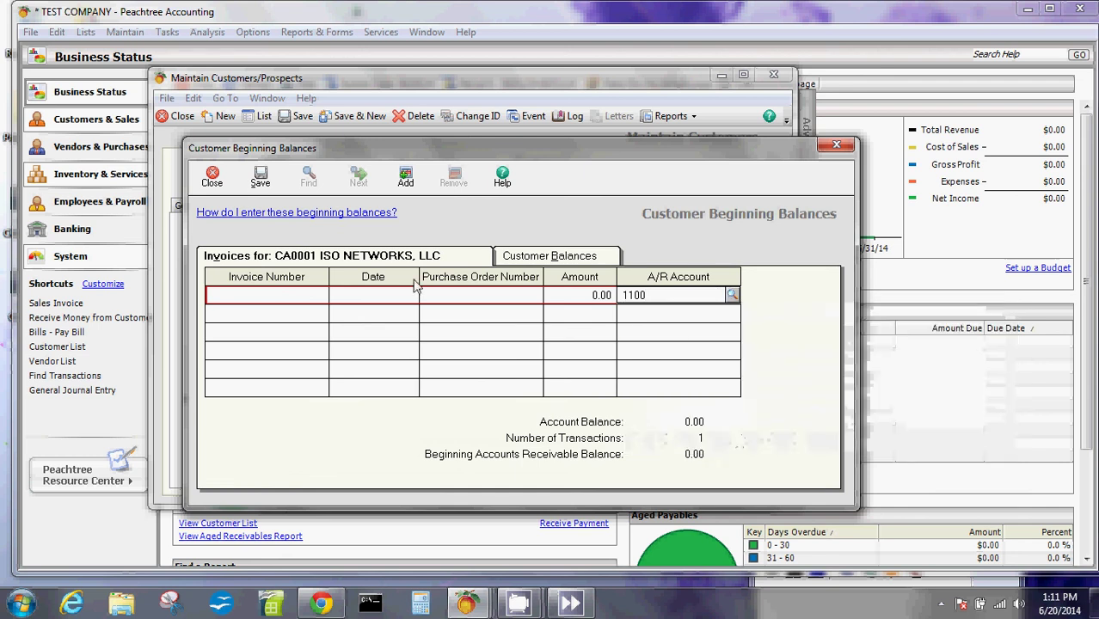
click(559, 256)
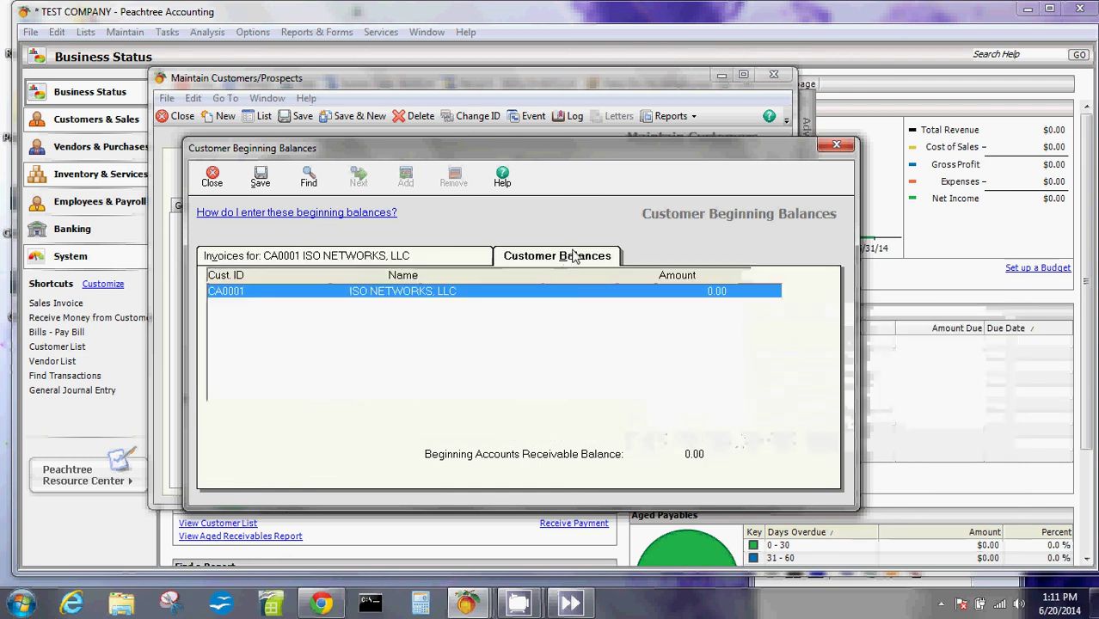
click(348, 259)
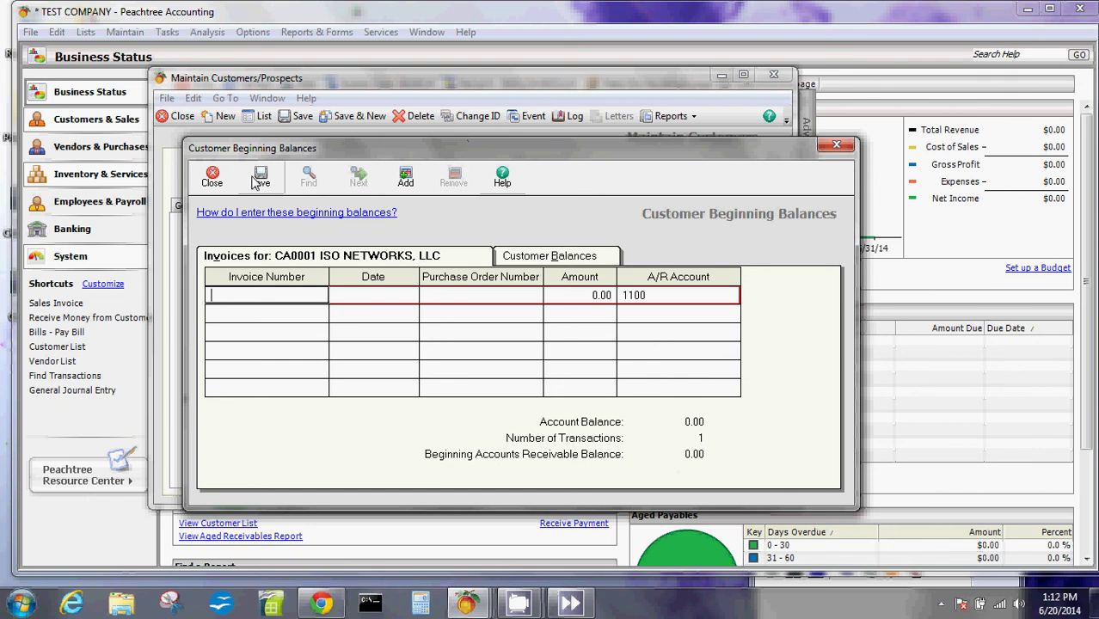
Close the beginning balances and display ISO NETWORKS, LLC's contact details.
click(221, 183)
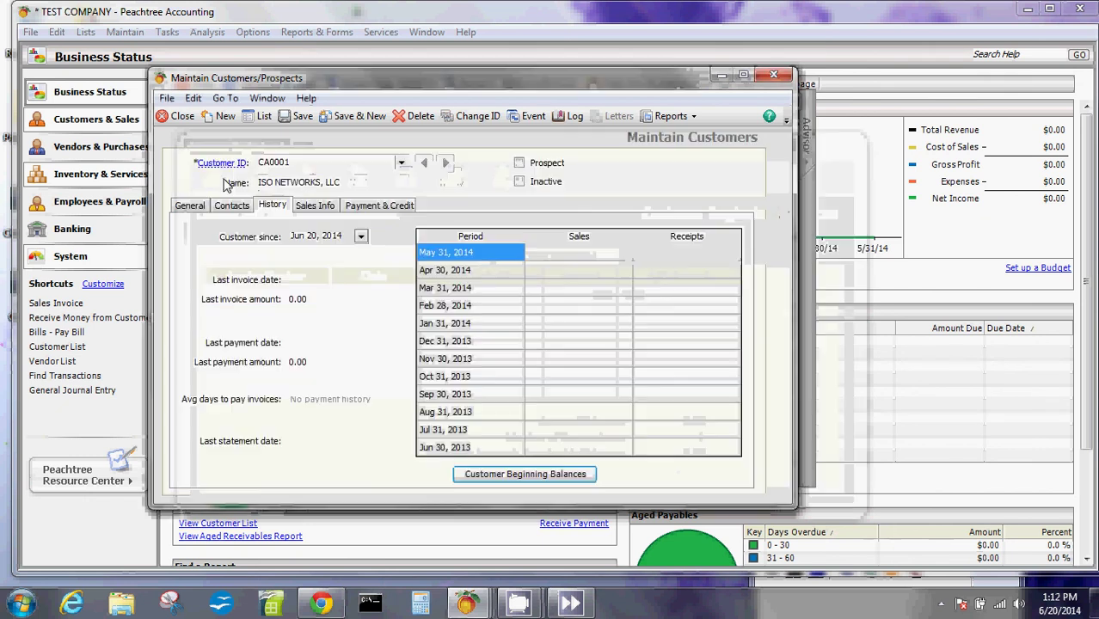
click(246, 206)
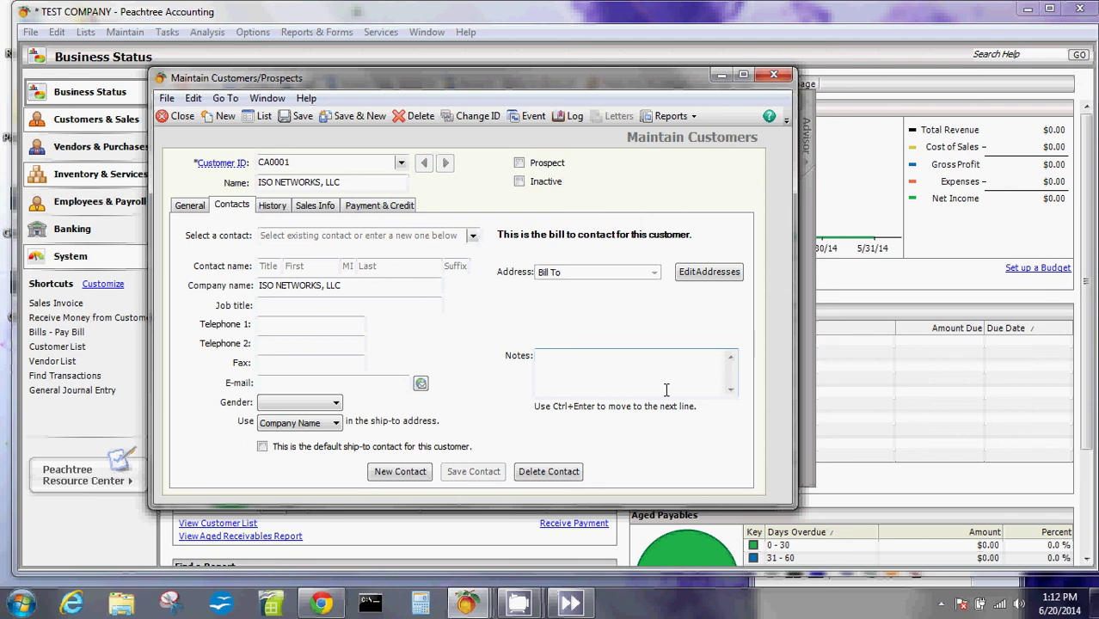
click(467, 604)
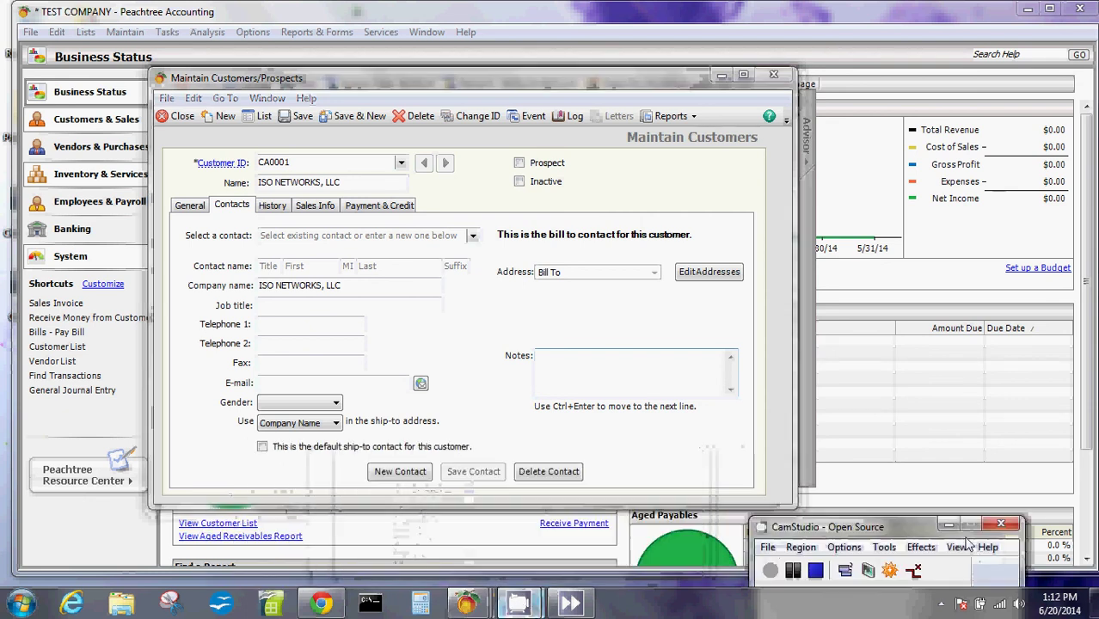